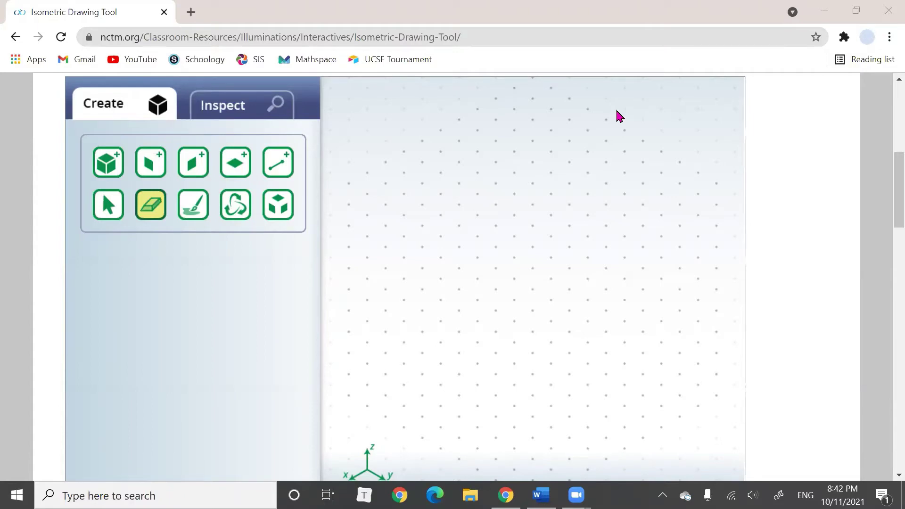
Step: Look over the Isometric Drawing Tool page and activate cube creation
scroll(586, 170, "up", 7)
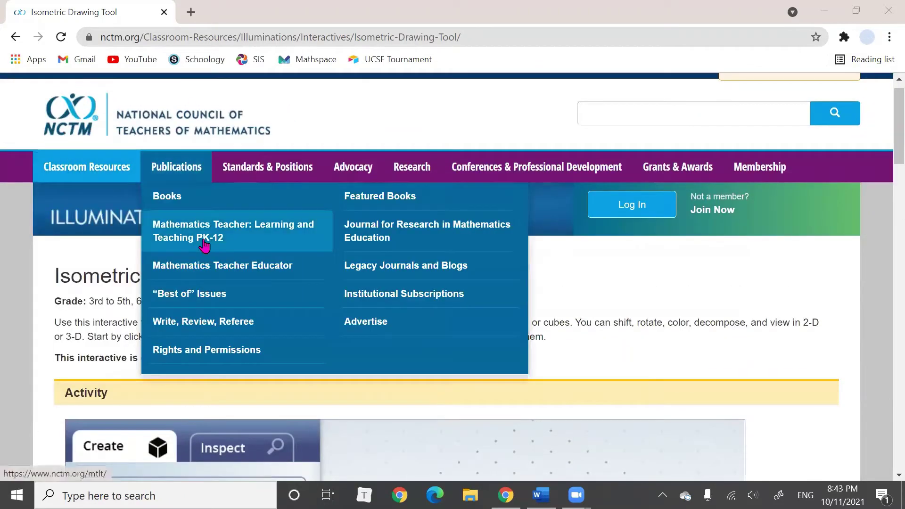
scroll(100, 276, "down", 7)
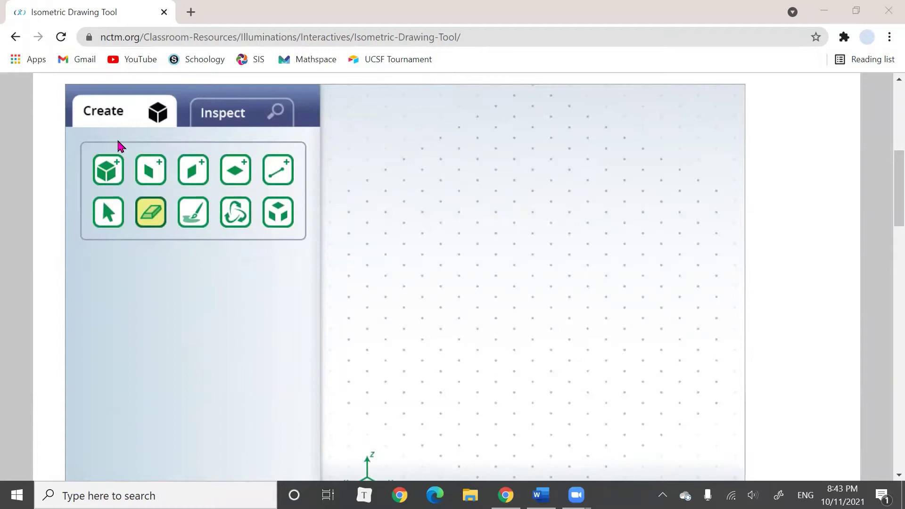
left_click(106, 182)
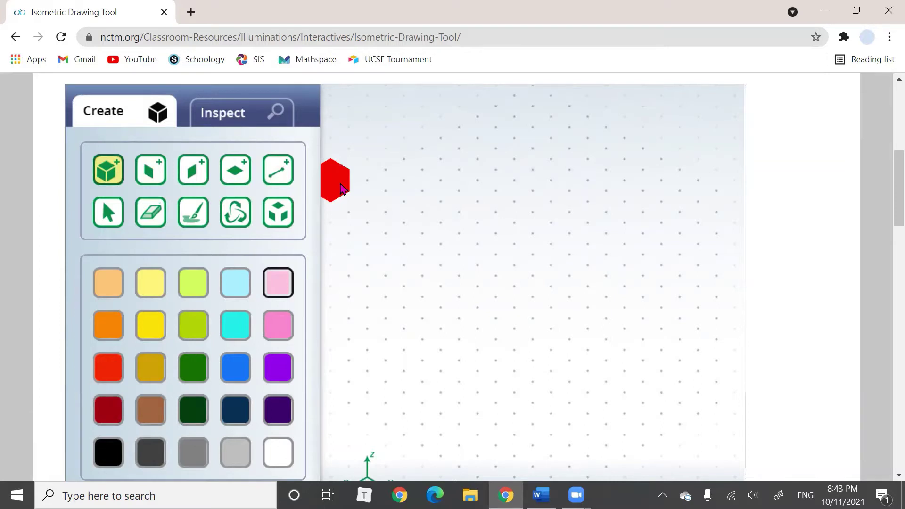
scroll(342, 189, "down", 2)
scroll(340, 187, "up", 2)
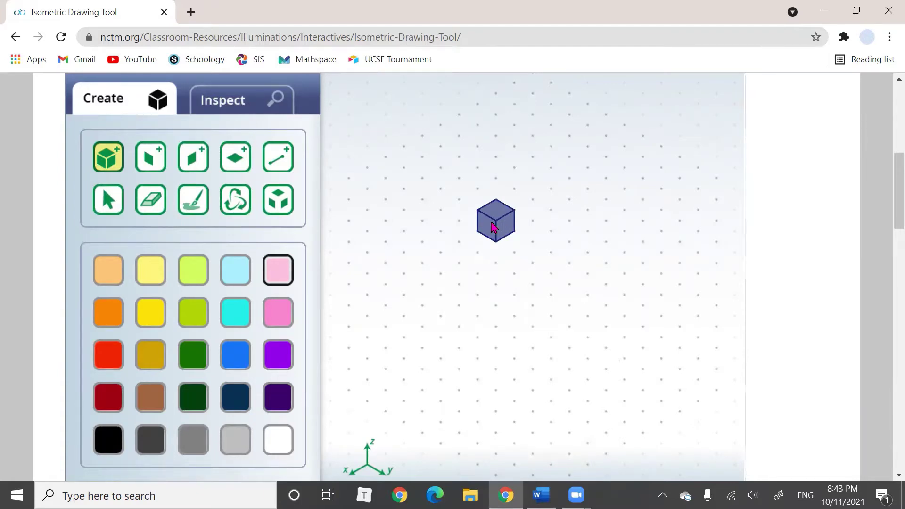
Step: Switch to Word and examine the Part 1 (Dark Pink) shape at the start of the isometric parts document
left_click(540, 495)
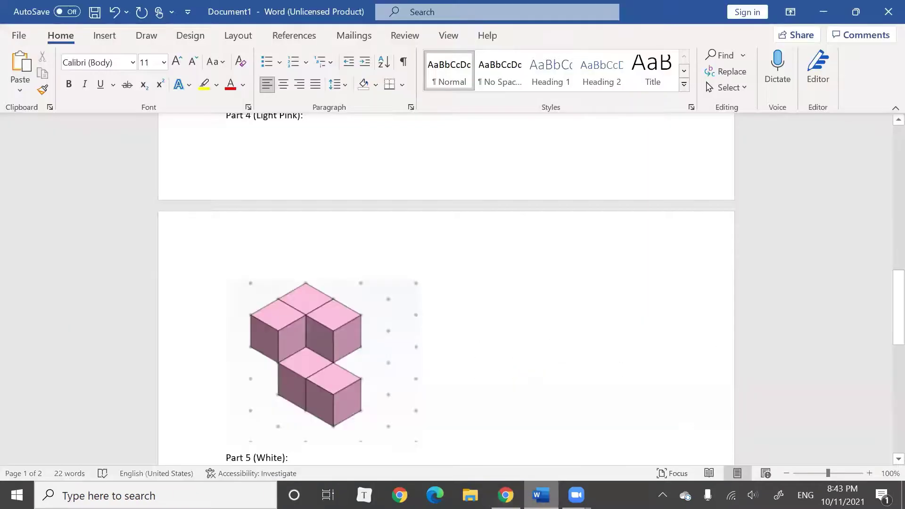
scroll(468, 237, "up", 20)
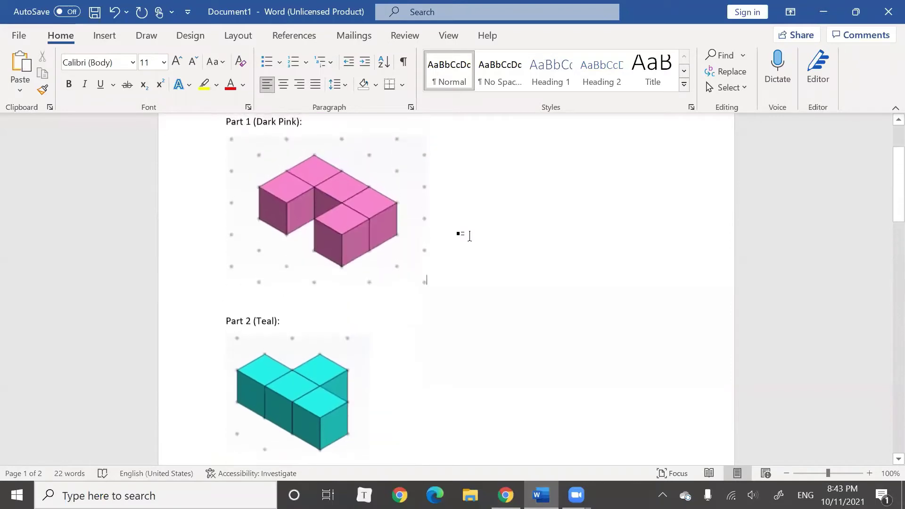
scroll(470, 236, "up", 3)
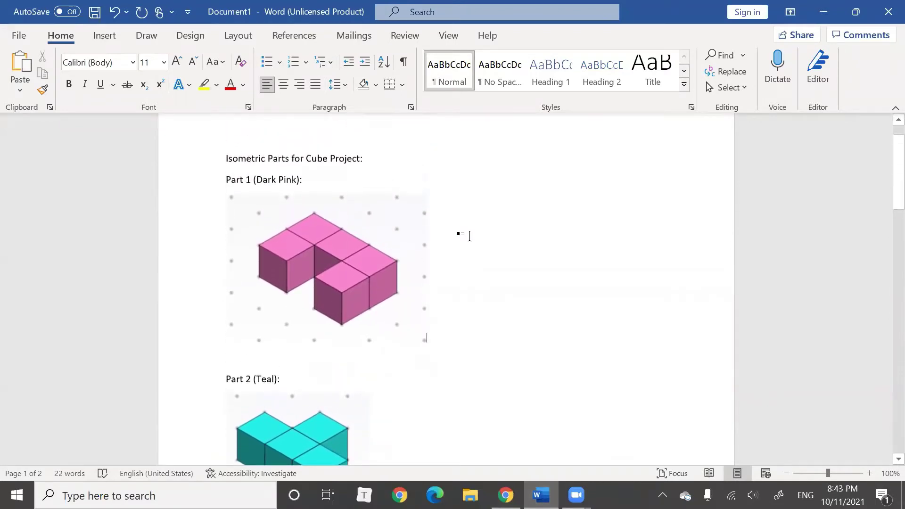
scroll(469, 236, "up", 2)
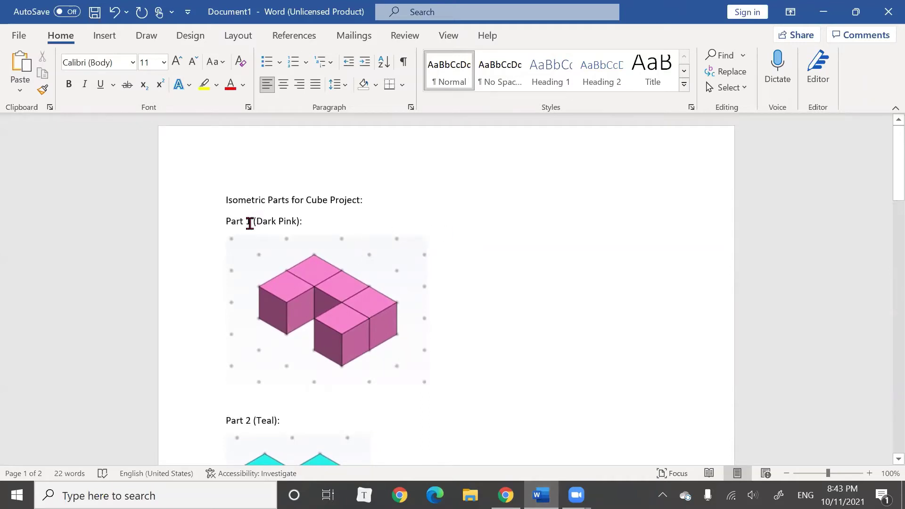
left_click_drag(238, 221, 307, 232)
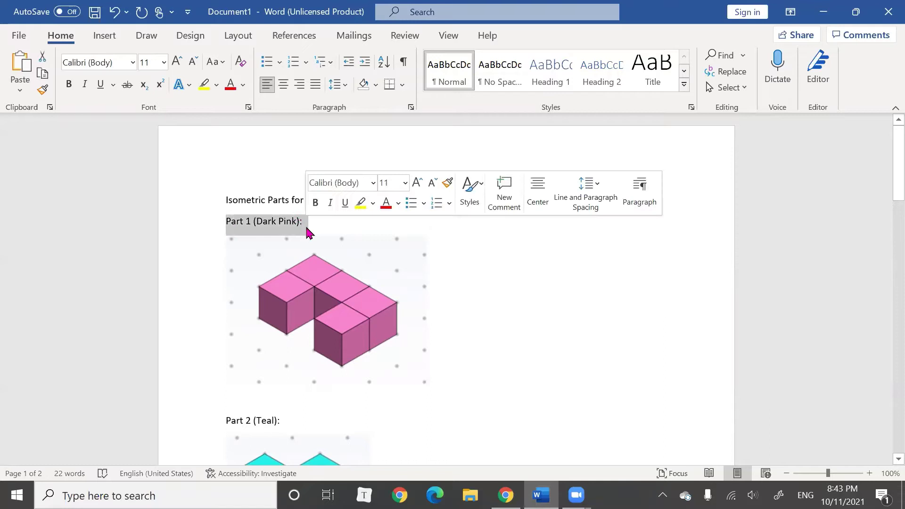
left_click(493, 294)
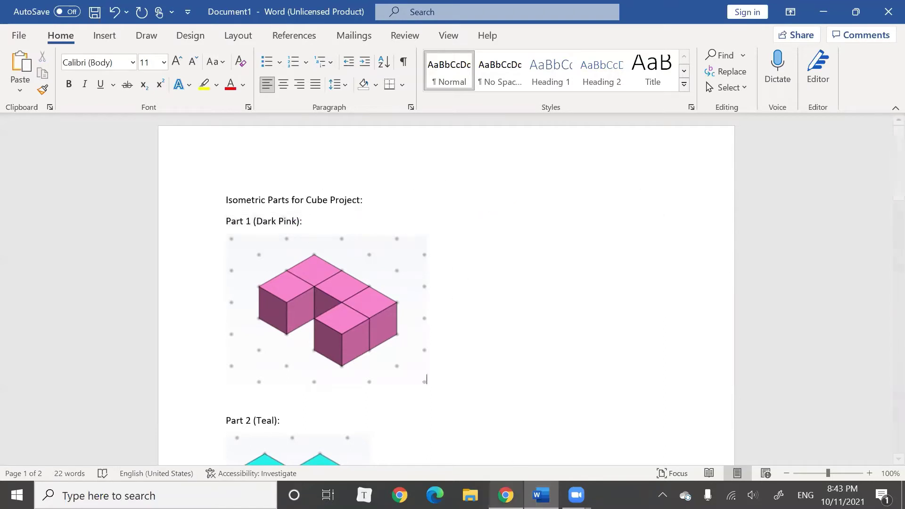
Step: Switch back to the Isometric Drawing Tool in Chrome, view its Inspect mode, and return to Create mode
left_click(505, 495)
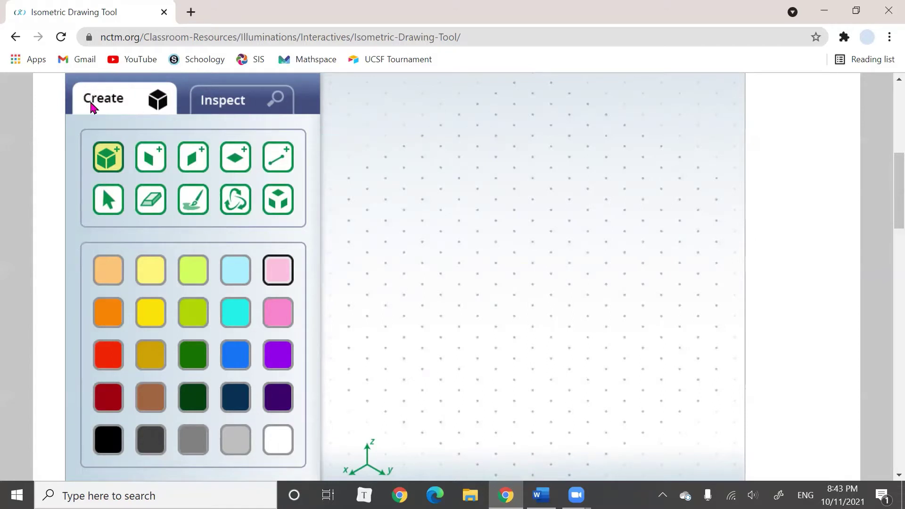
left_click(225, 111)
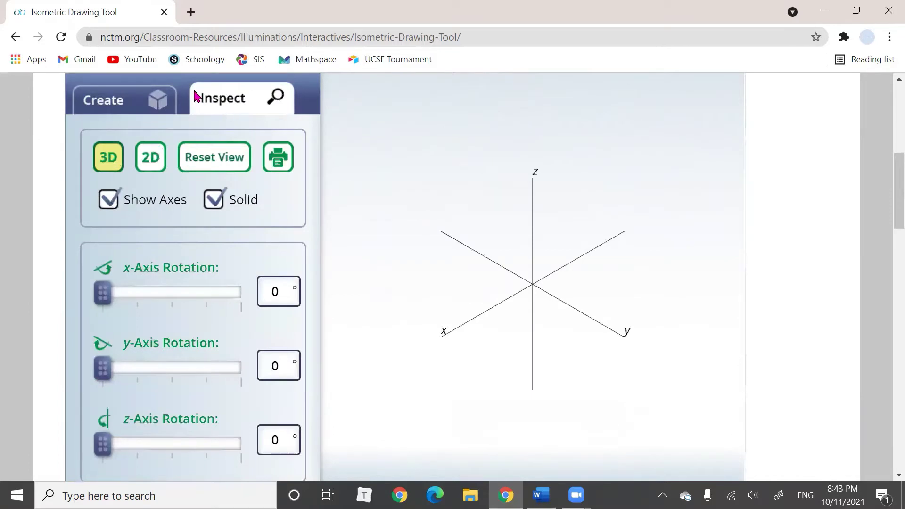
left_click(146, 105)
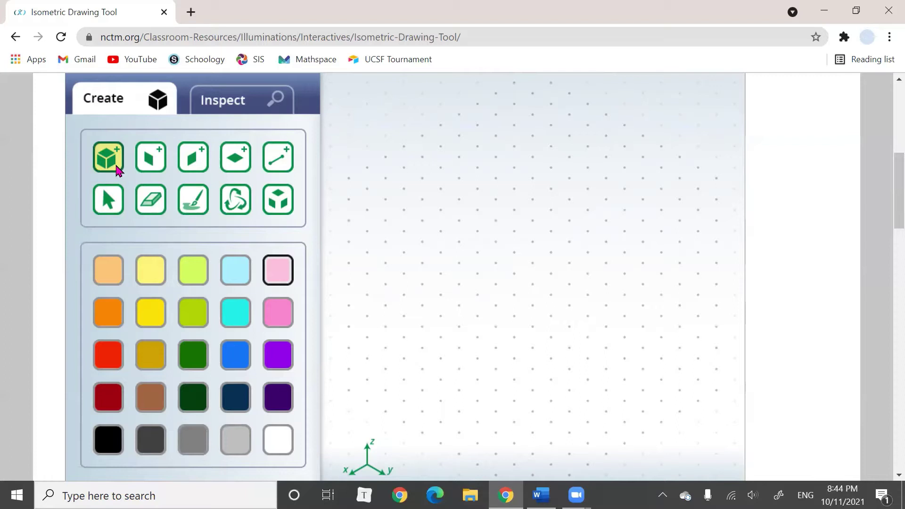
Step: Activate the Create Cube tool and choose dark pink as the cube color
right_click(111, 163)
left_click(110, 161)
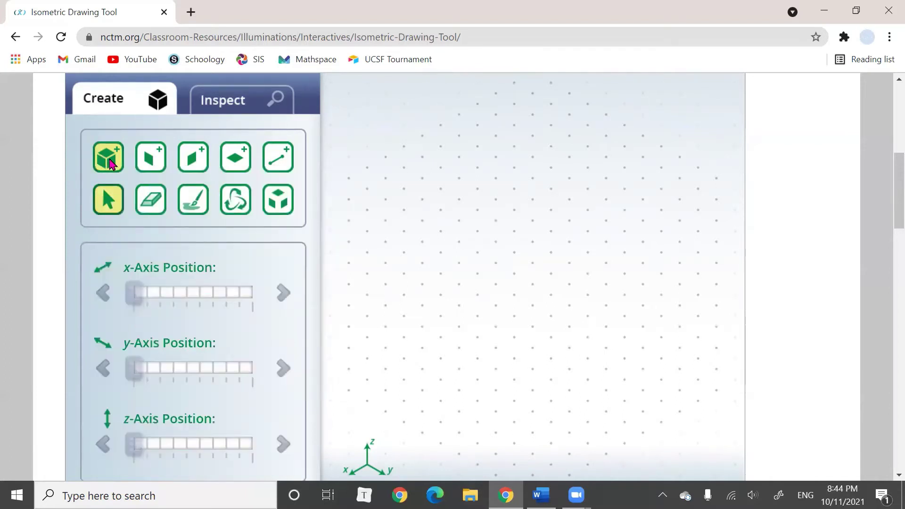
left_click(110, 163)
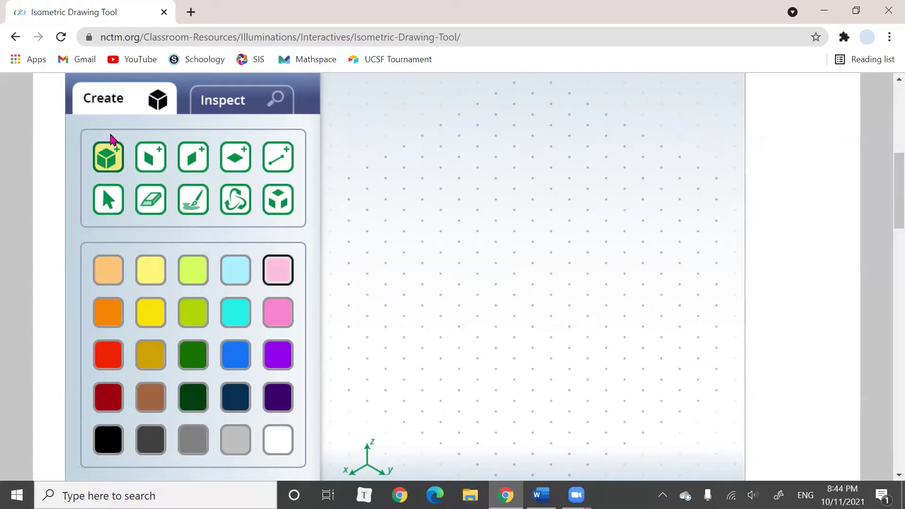
left_click(241, 154)
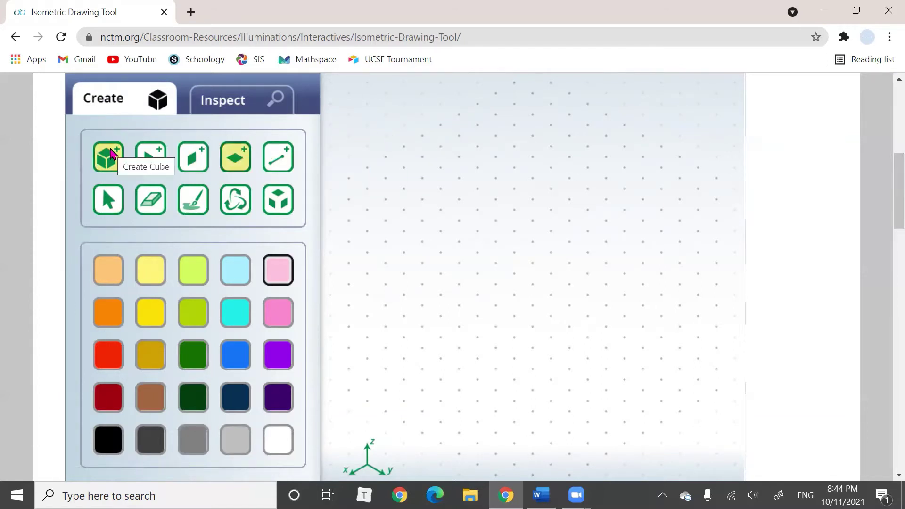
left_click(111, 154)
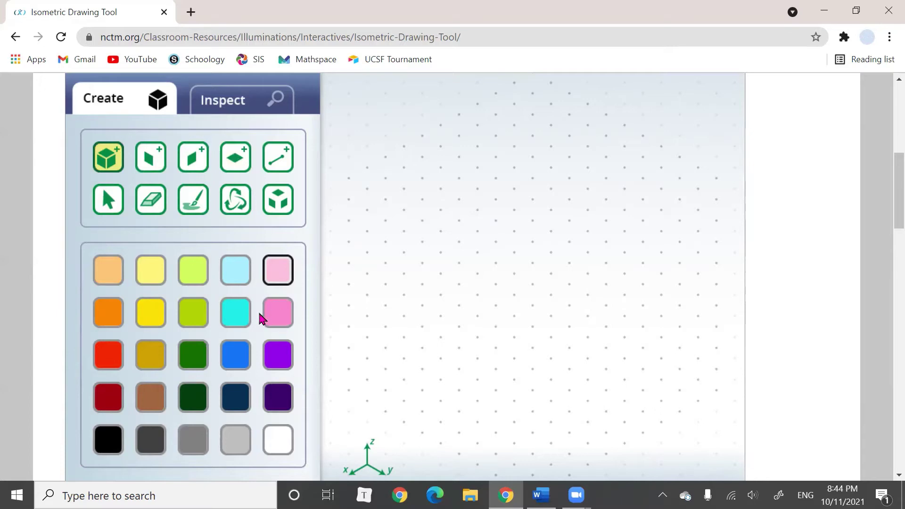
left_click(274, 314)
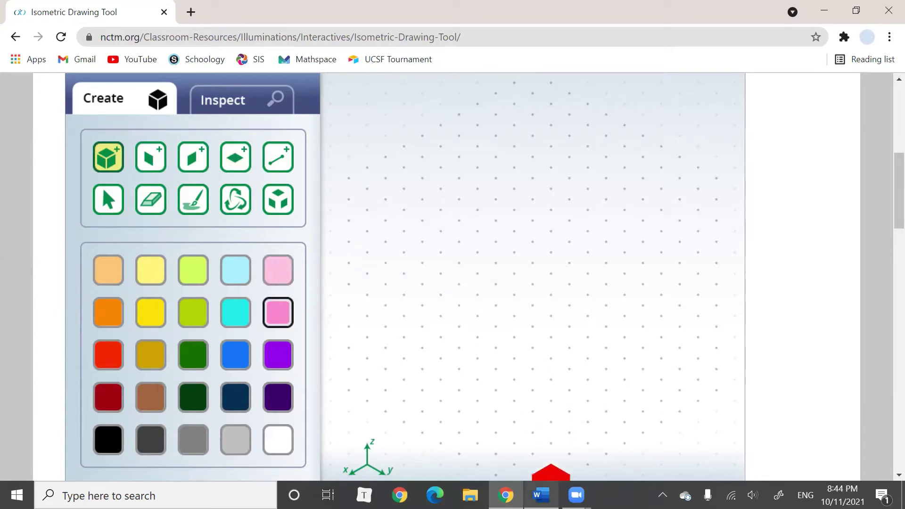
Step: Check Part 1 in the Word document, and build its U-shaped figure from five dark pink cubes on the isometric grid
left_click(541, 495)
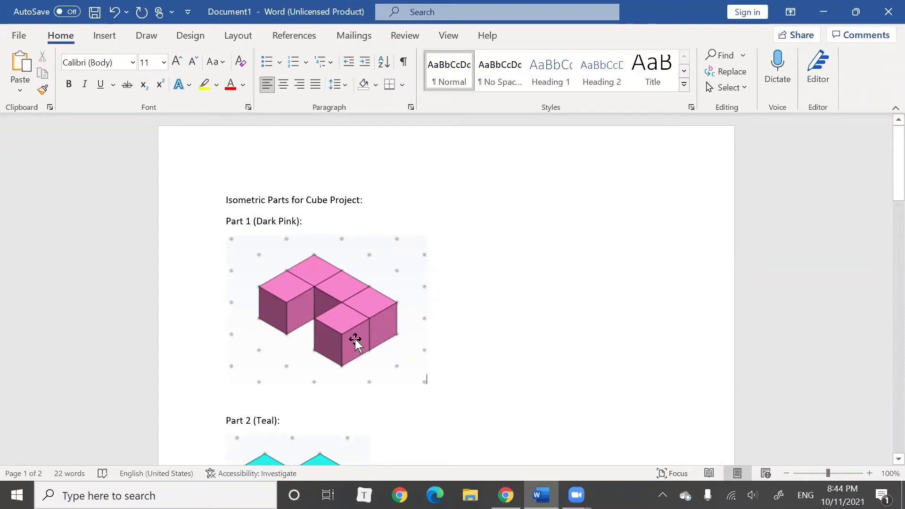
left_click(506, 494)
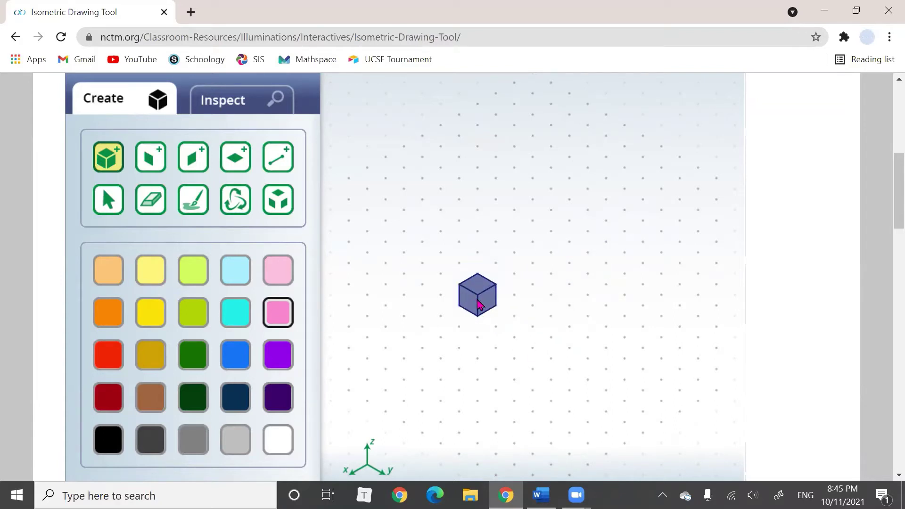
left_click(474, 290)
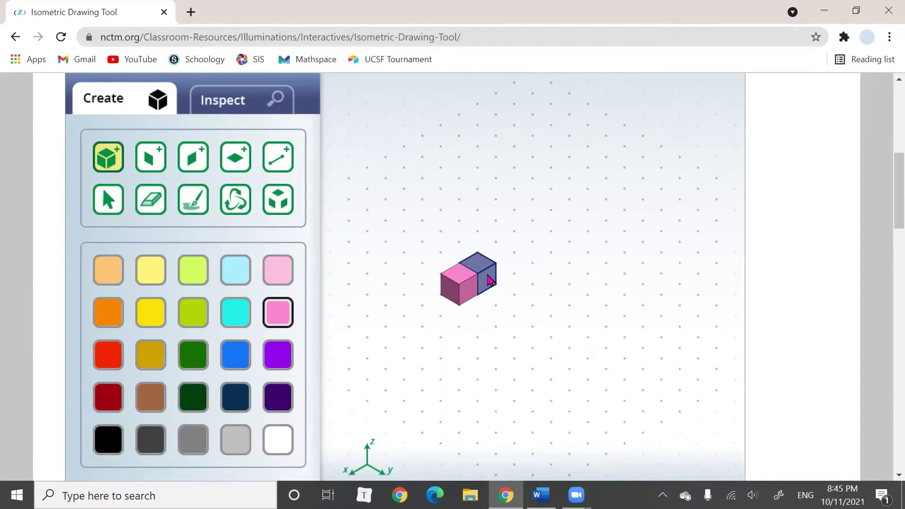
left_click(488, 278)
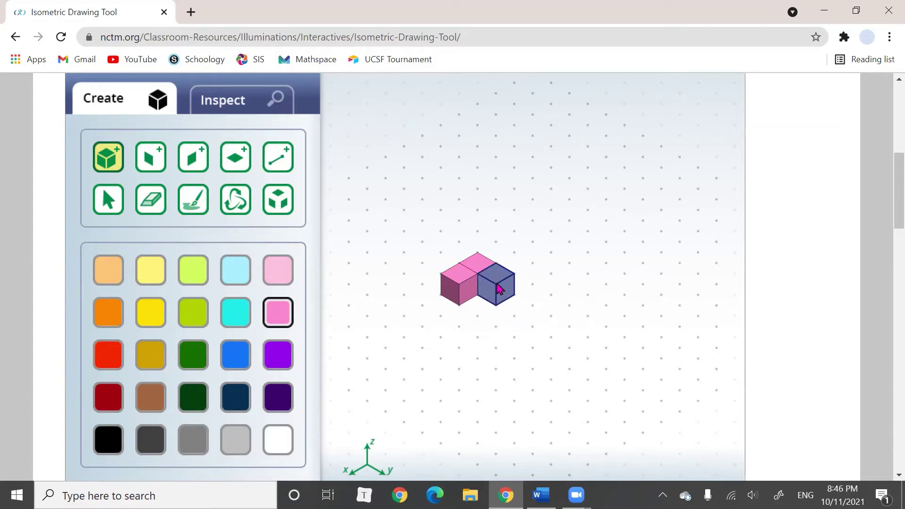
left_click(499, 288)
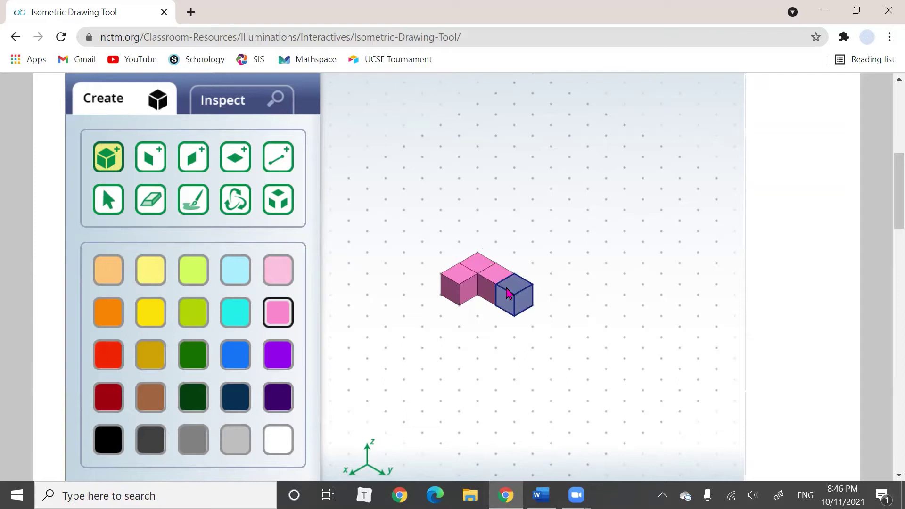
left_click(511, 298)
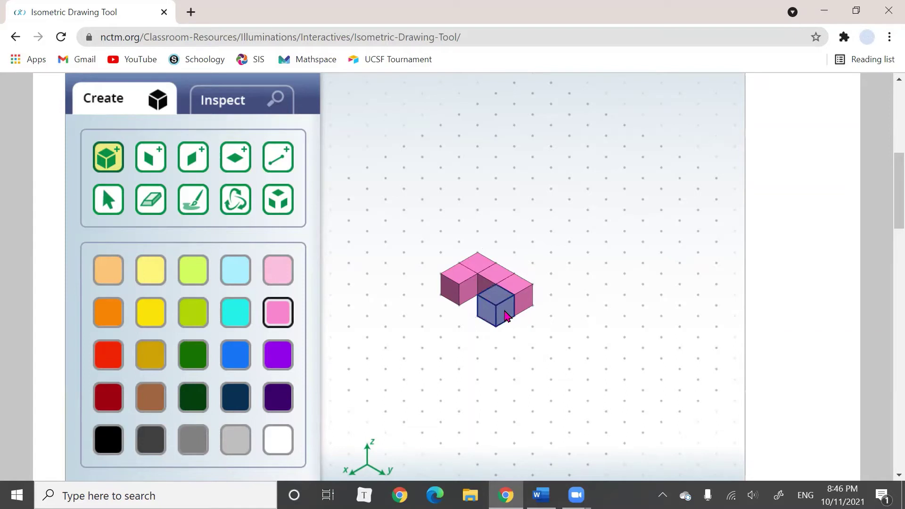
left_click(506, 315)
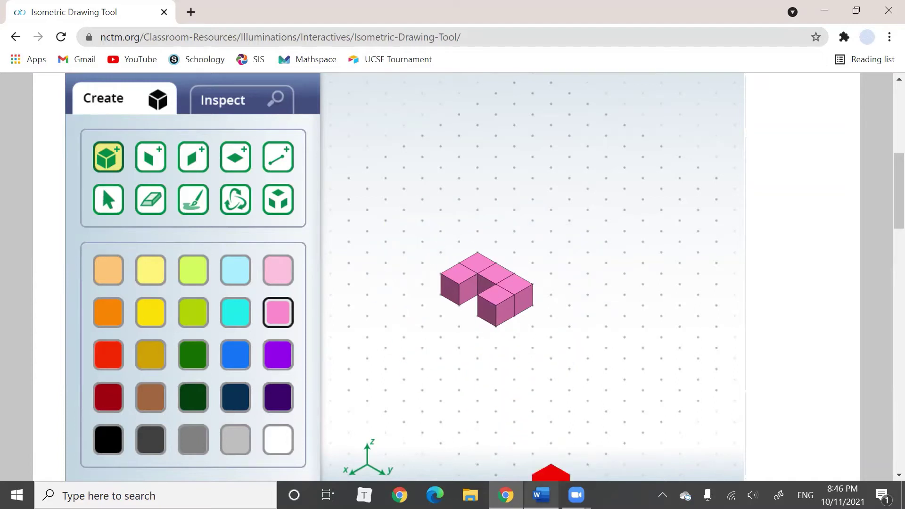
Step: Leave cube placement for the selection tool, switch to Word, and create a new blank document
mouse_move(541, 495)
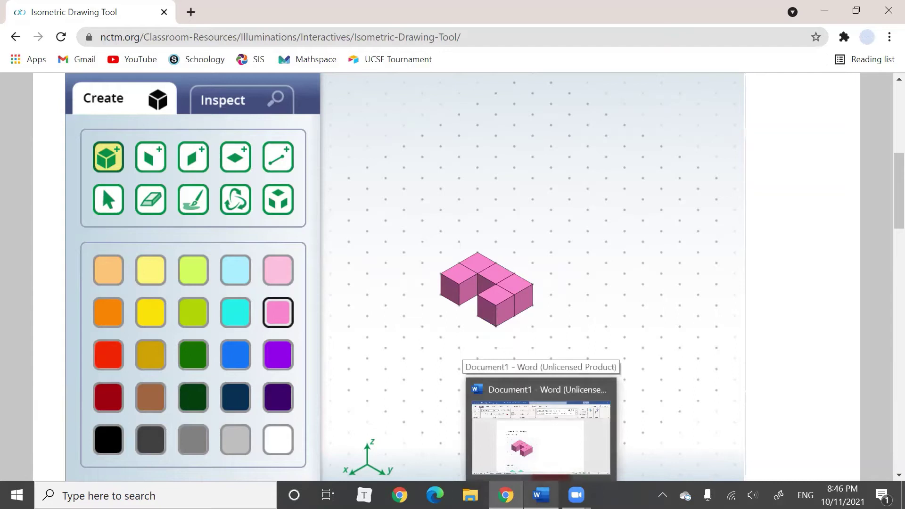
left_click(106, 199)
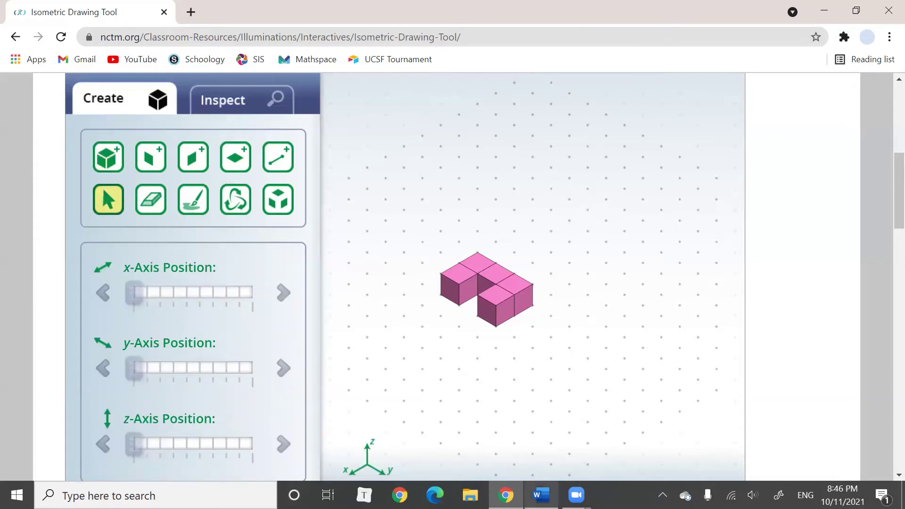
left_click(541, 495)
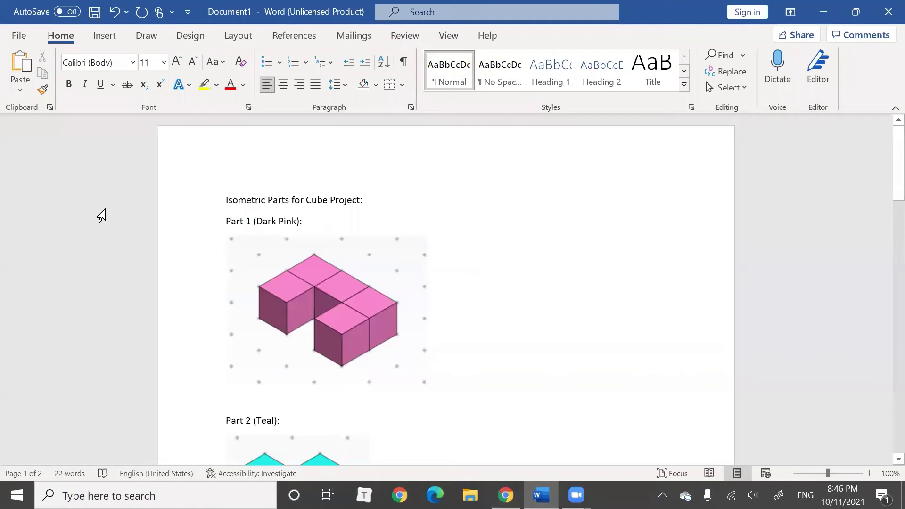
left_click(18, 36)
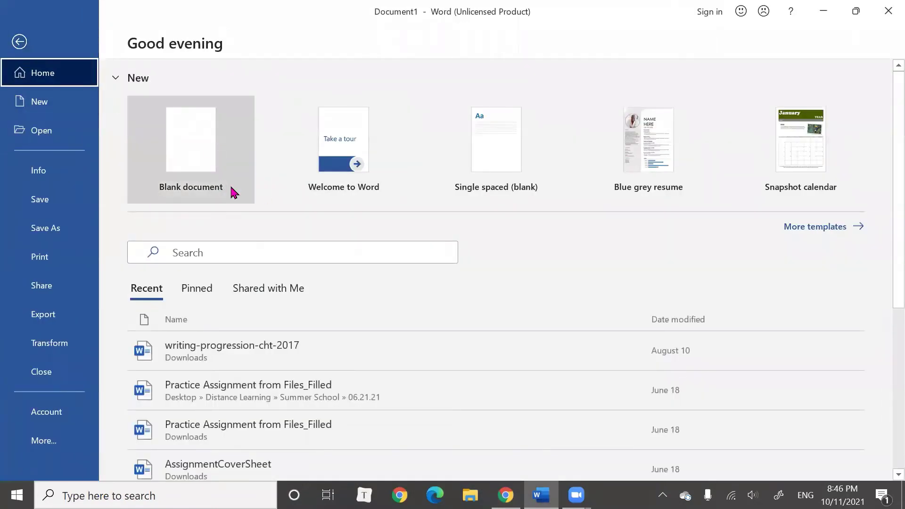
left_click(210, 140)
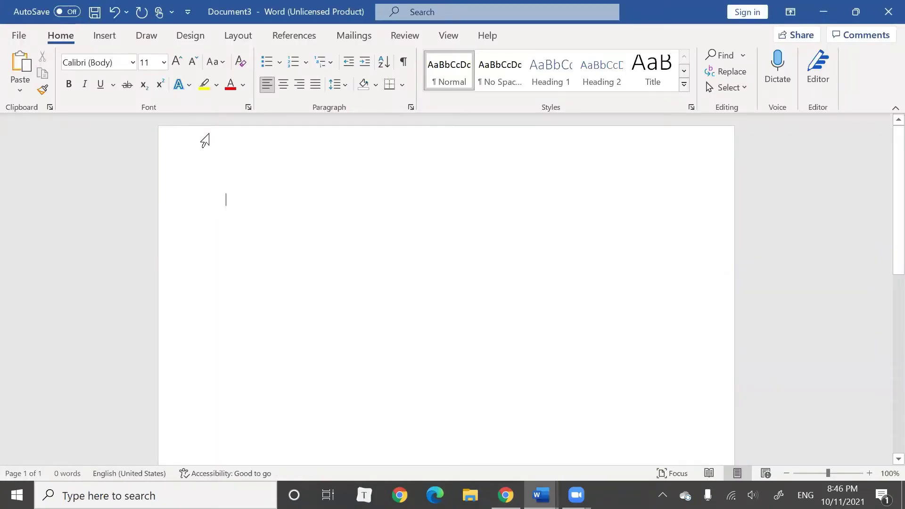
Step: Enter the title "Cube Project" in the blank document and check it against the heading of the existing parts document
type("Cube Project")
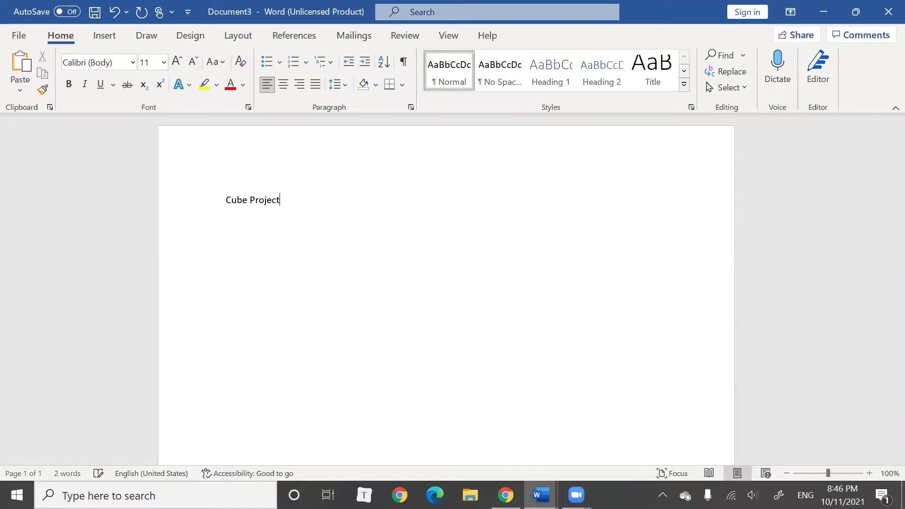
mouse_move(541, 495)
left_click(510, 465)
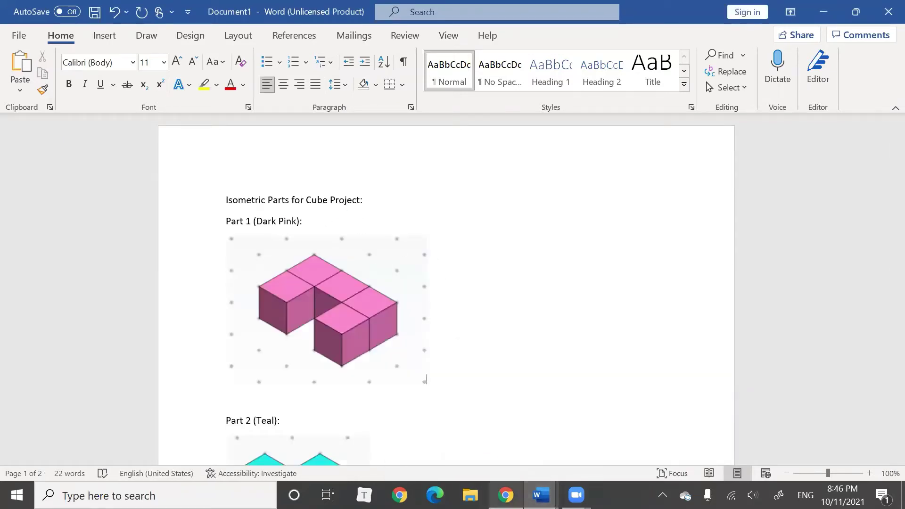
mouse_move(542, 495)
left_click(566, 465)
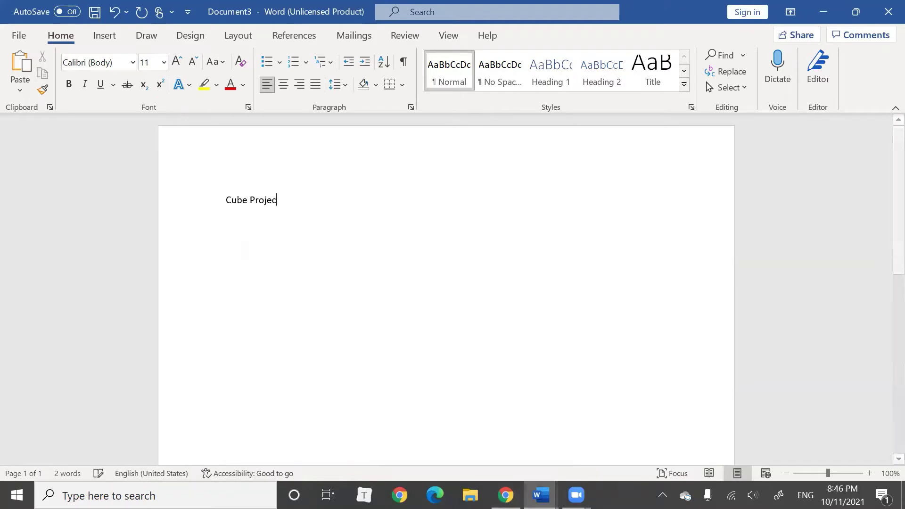
Step: Replace the document title with "Isometric Parts for Cube Project:"
key("BackSpace")
key("BackSpace")
key("BackSpace")
key("BackSpace")
key("BackSpace")
key("BackSpace")
key("BackSpace")
key("BackSpace")
key("BackSpace")
type("ISomet")
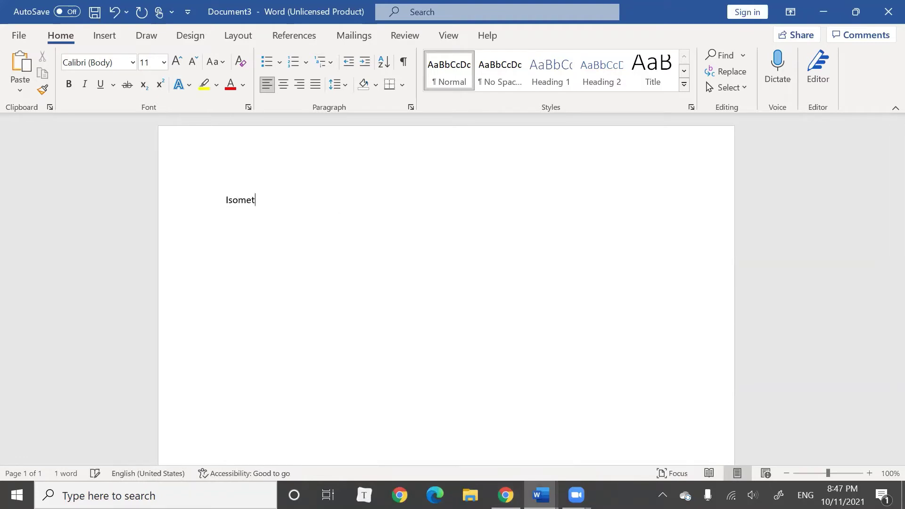
type("ric Parts for Cu")
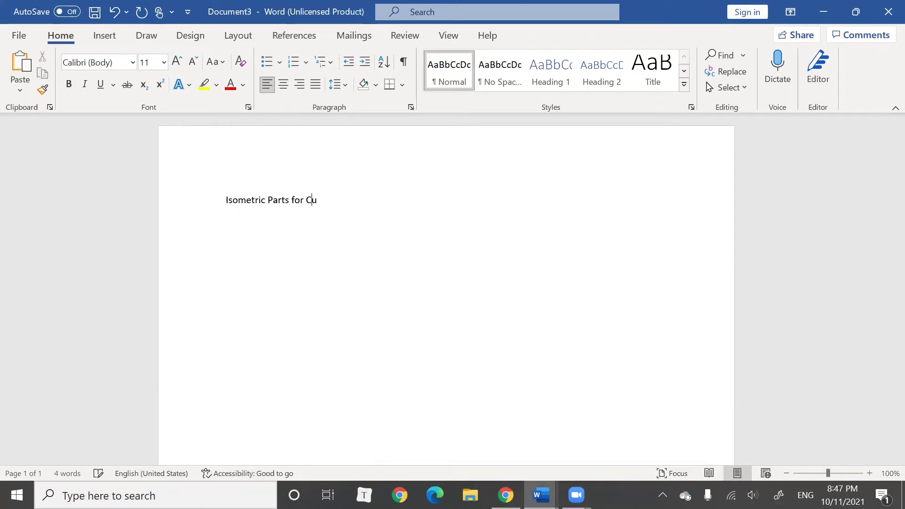
type("be Project:")
Step: Add the label "Part 1 (Dark Pink):" on a new line under the title, checking the figure in the isometric drawing tool
key("Return")
type("art 1 ()")
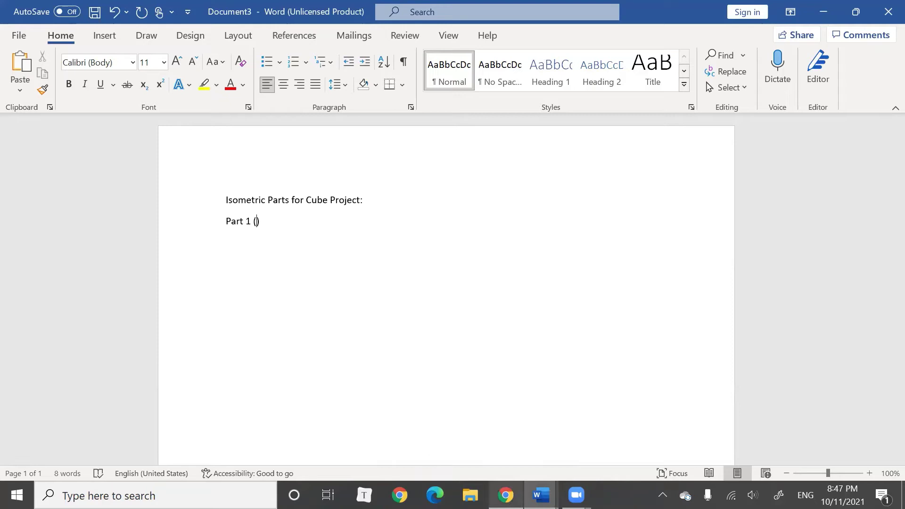
left_click(505, 495)
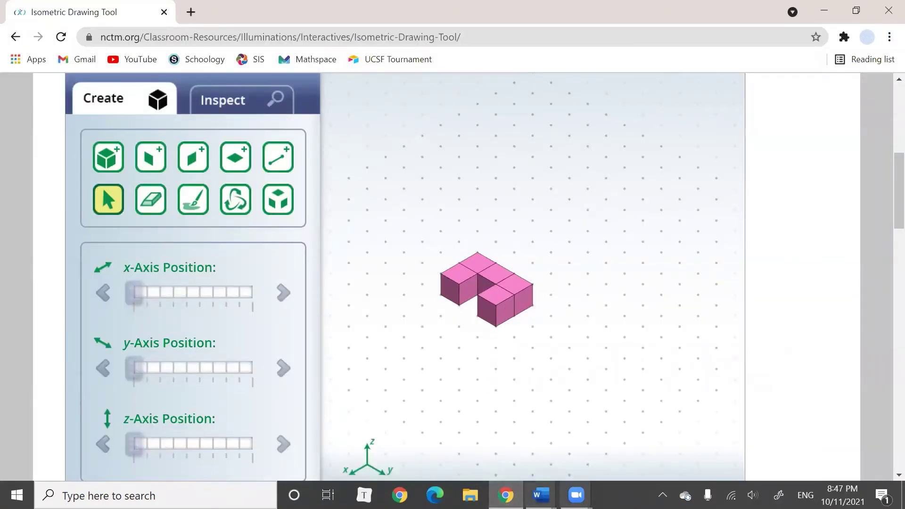
mouse_move(540, 495)
left_click(579, 468)
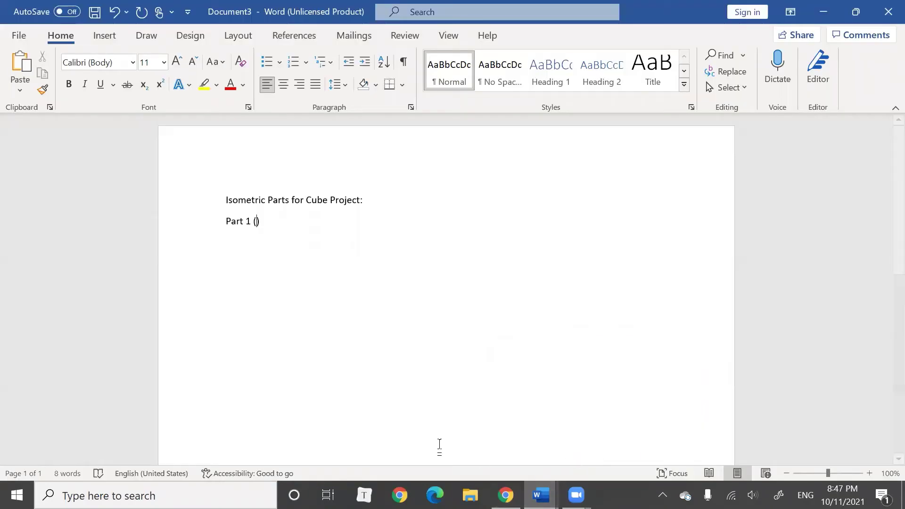
type("Dark Pink):")
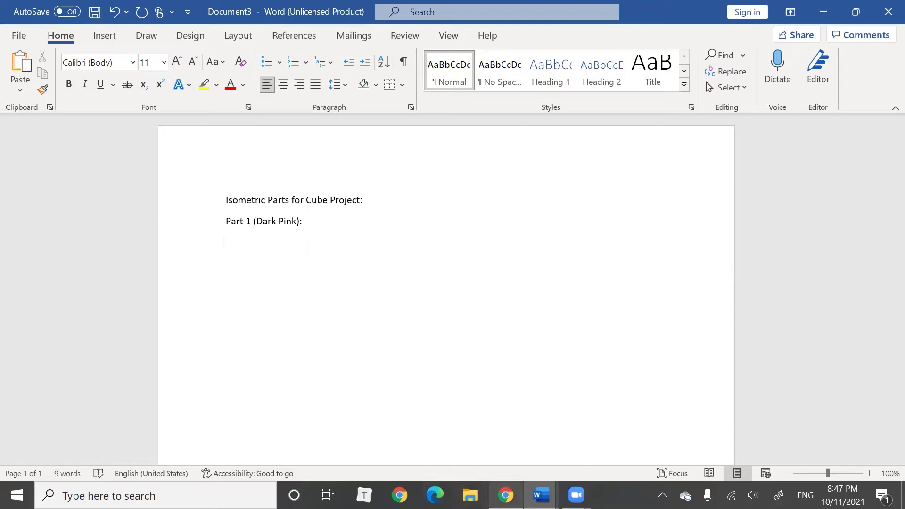
Step: Switch to the isometric drawing, open Snipping Tool, and capture a new rectangular snip around the dark pink figure
left_click(506, 495)
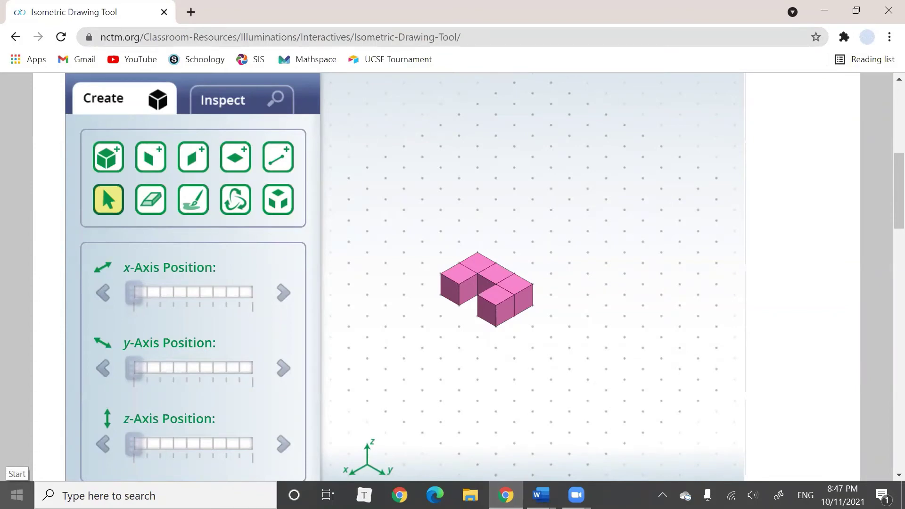
left_click(64, 493)
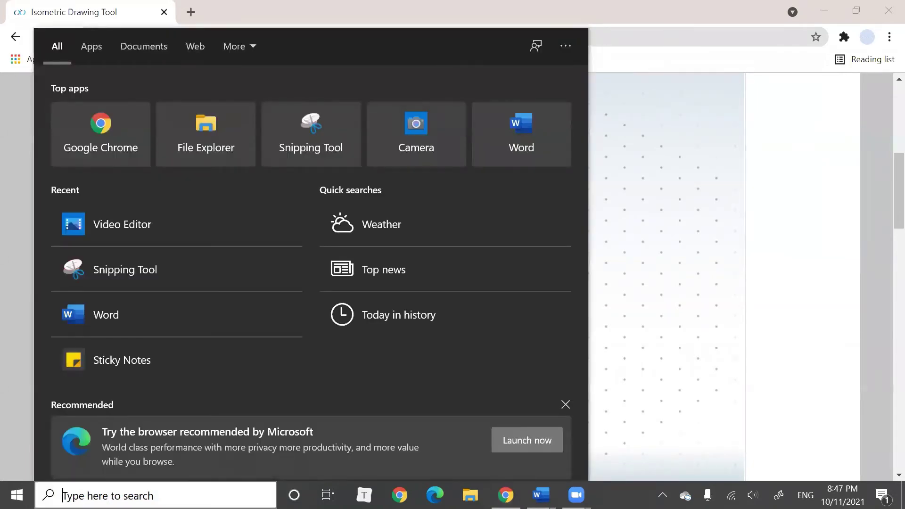
type("sn")
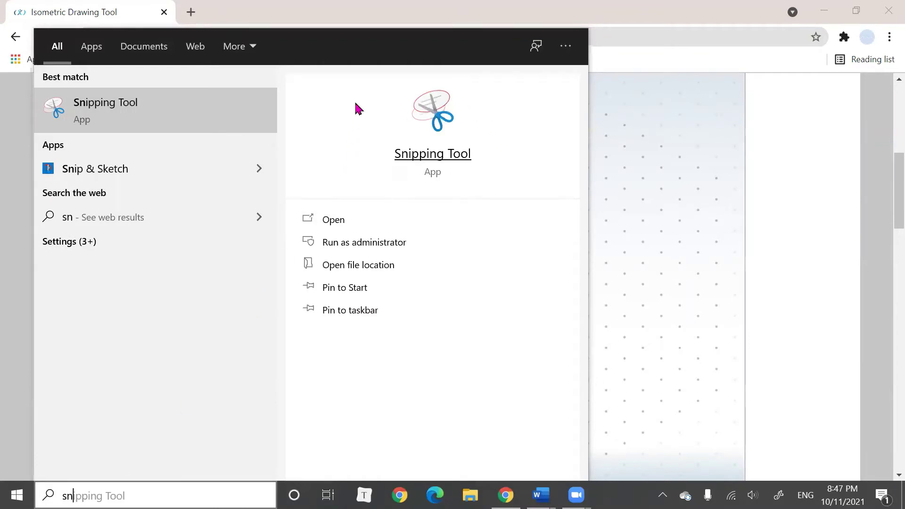
left_click(410, 155)
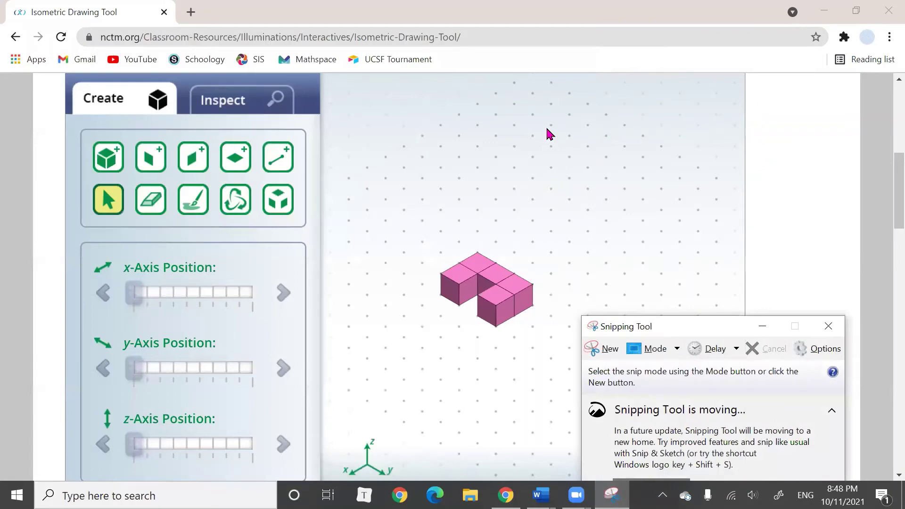
left_click(611, 348)
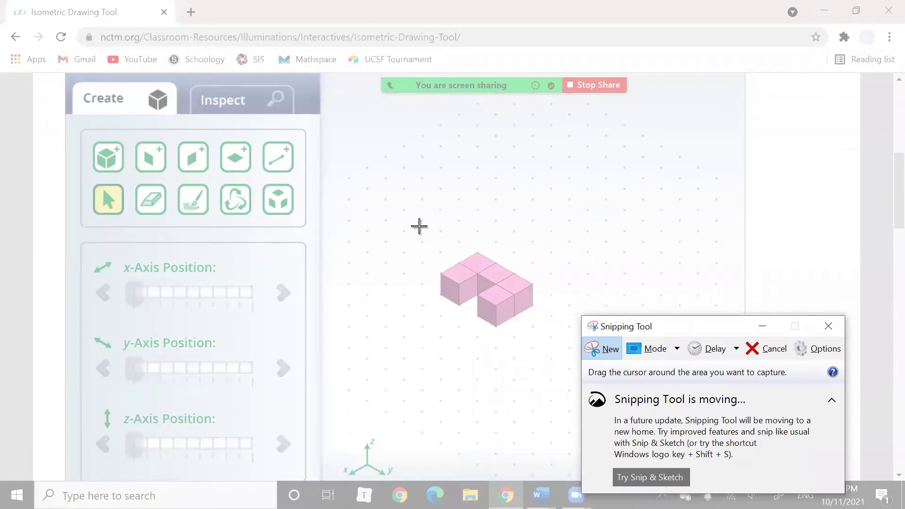
mouse_move(398, 230)
left_mouse_down()
mouse_move(513, 303)
mouse_move(564, 355)
mouse_move(576, 355)
mouse_move(572, 344)
left_mouse_up()
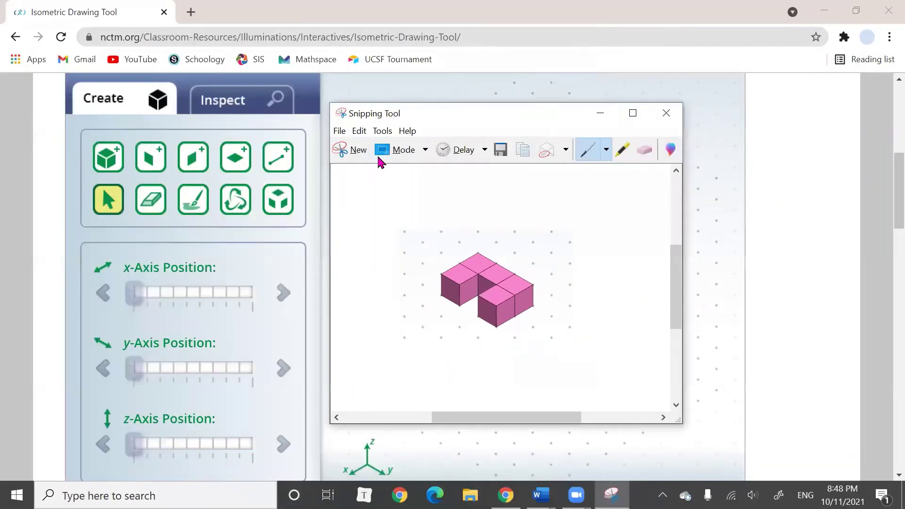
Step: Copy the dark pink snip and paste it as a picture under the Part 1 label in the new Word document
right_click(373, 198)
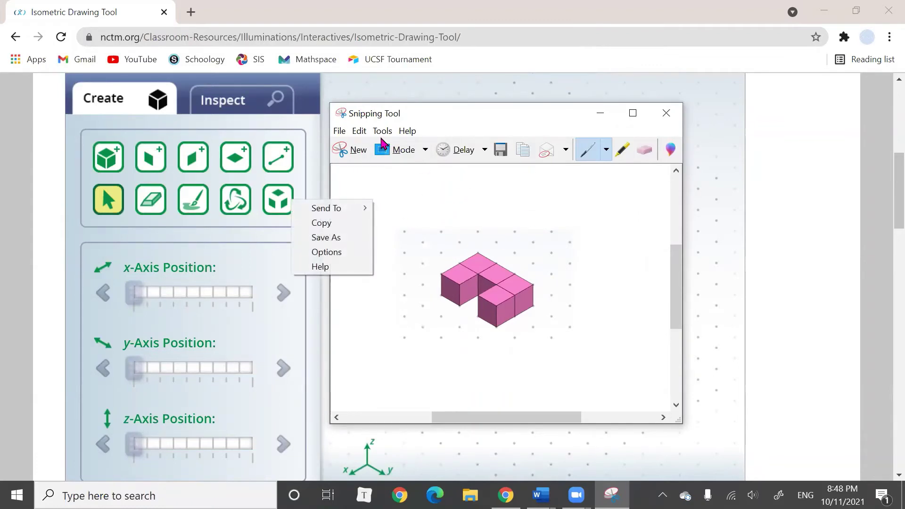
left_click(307, 223)
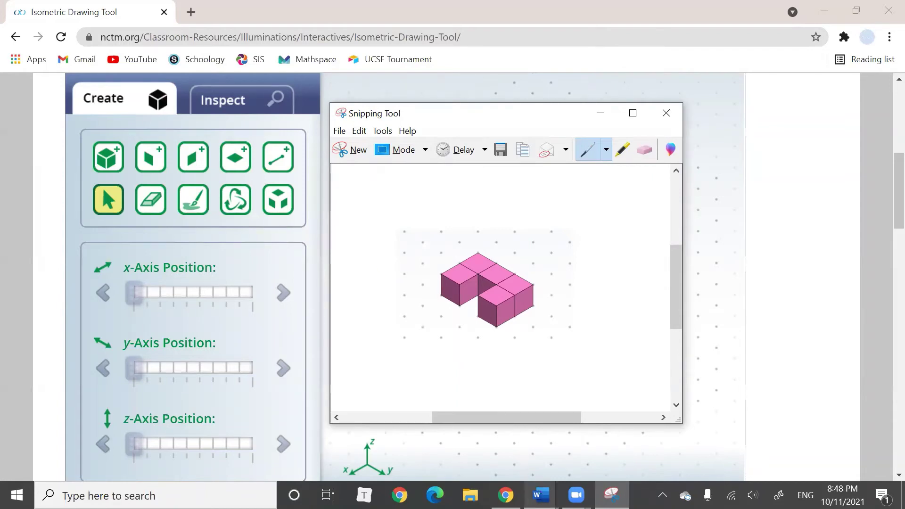
left_click(542, 493)
left_click(605, 460)
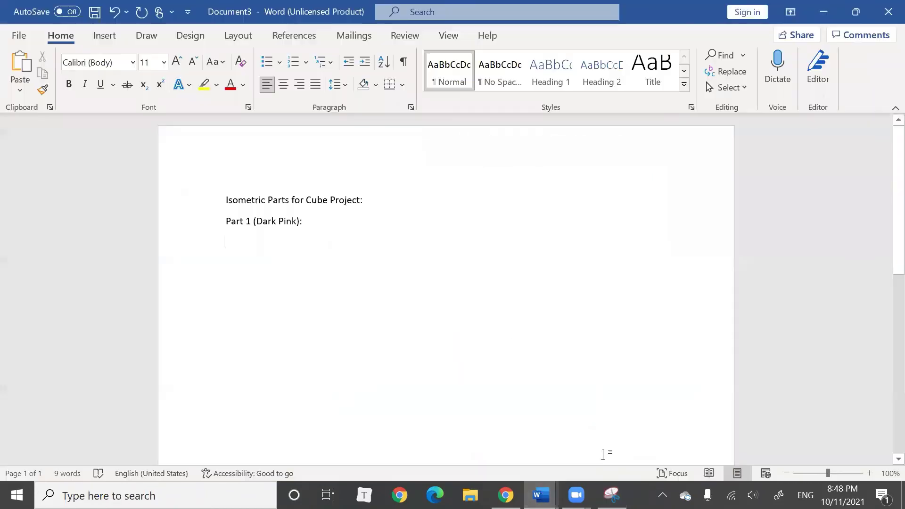
left_click(255, 263)
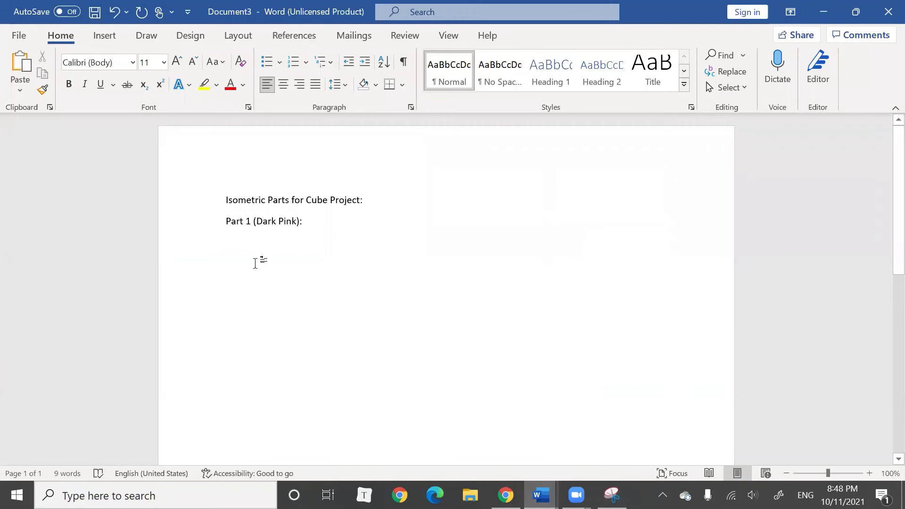
right_click(256, 268)
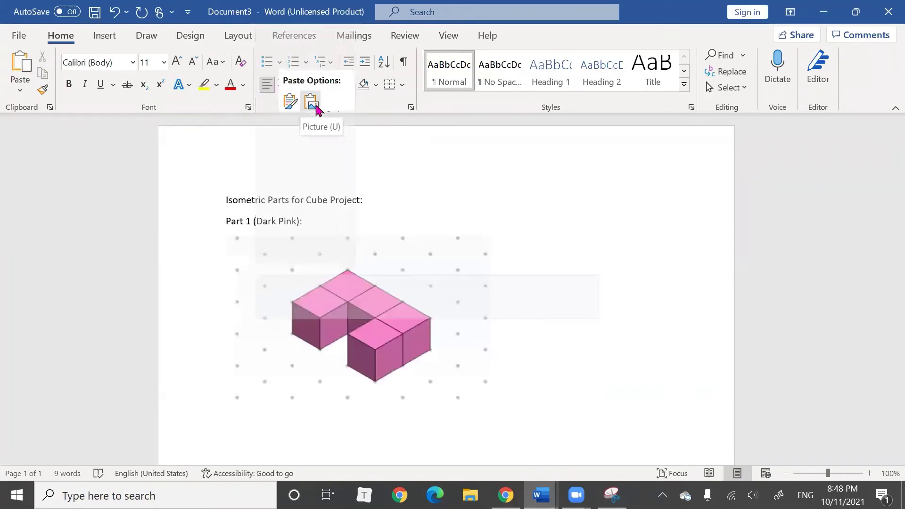
left_click(315, 109)
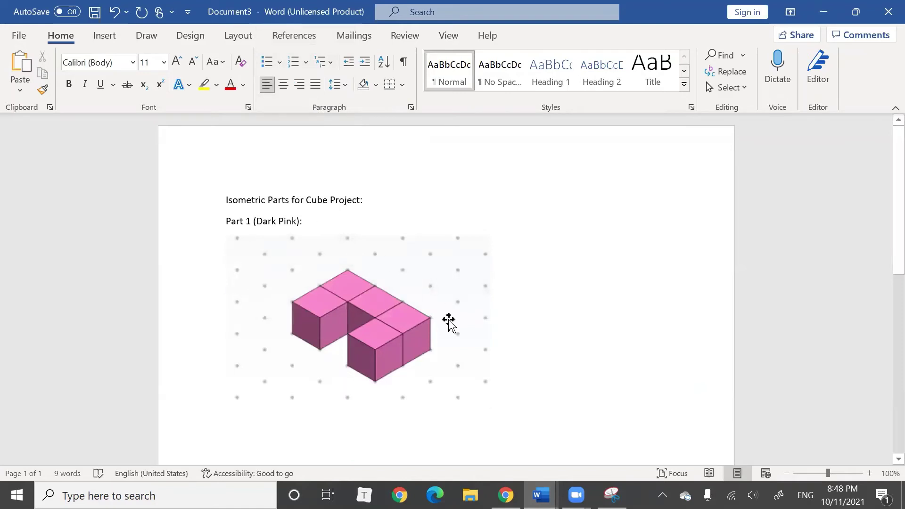
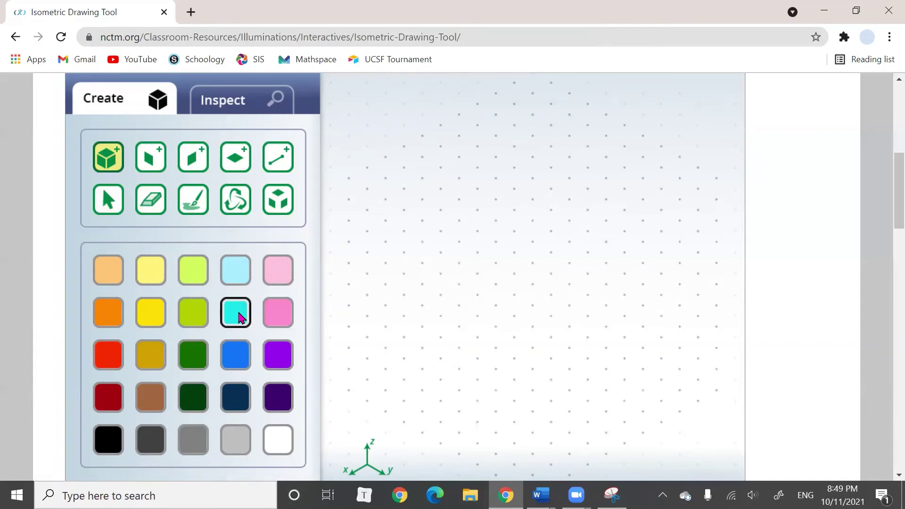
Step: Check Part 2 in the existing parts document, and place a row of three teal cubes on the isometric grid
mouse_move(541, 495)
left_click(471, 432)
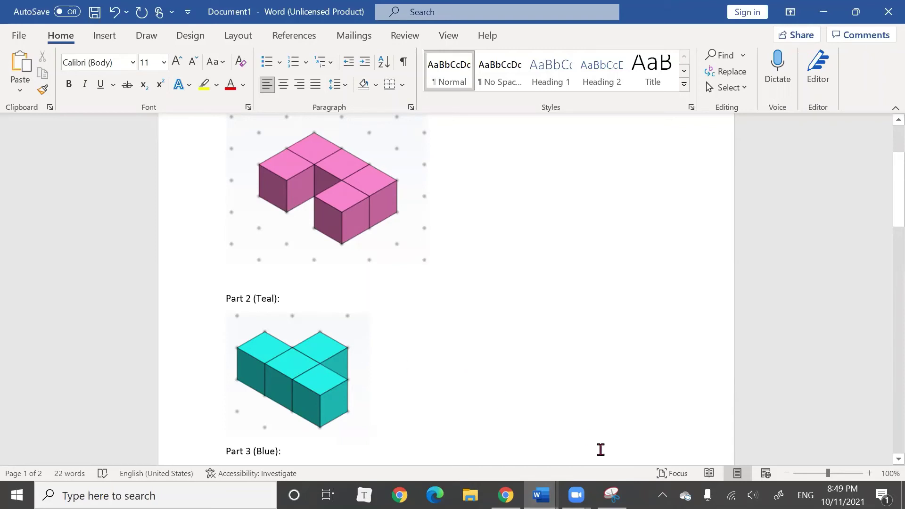
left_click(506, 494)
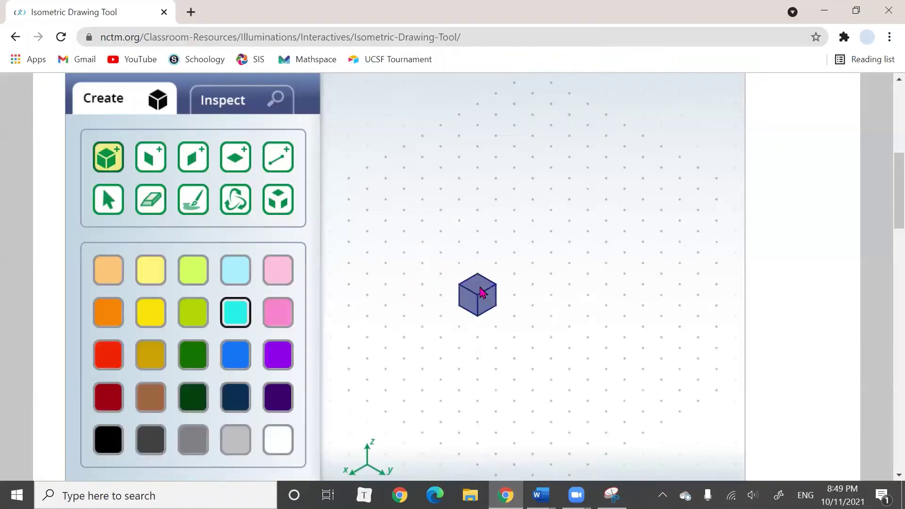
left_click(478, 282)
left_click(495, 288)
left_click(515, 293)
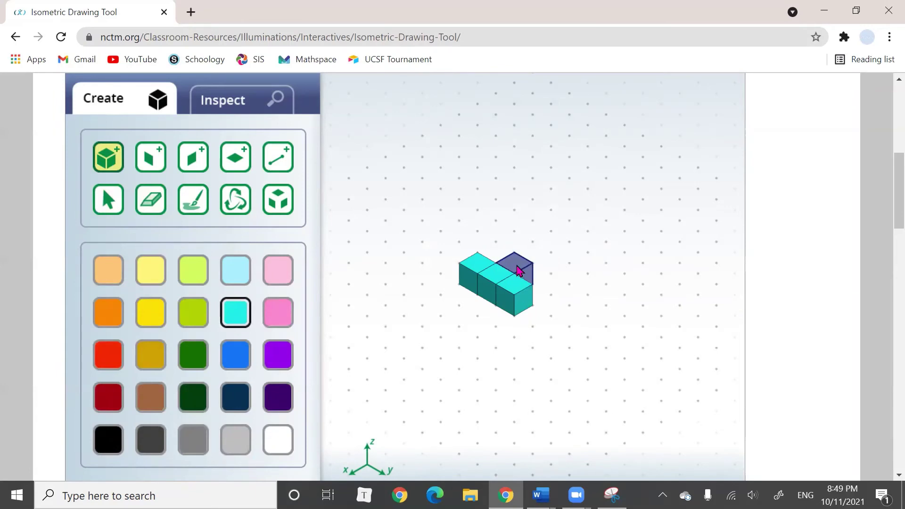
left_click(532, 265)
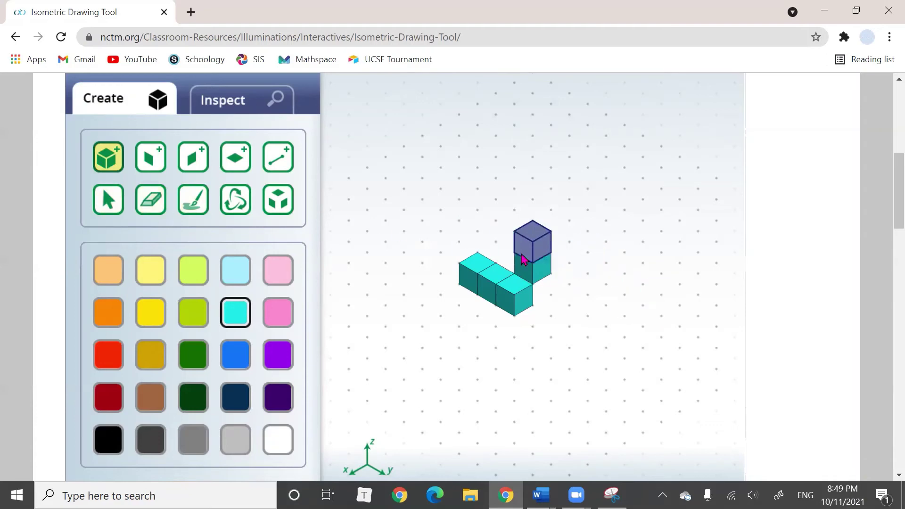
left_click(143, 207)
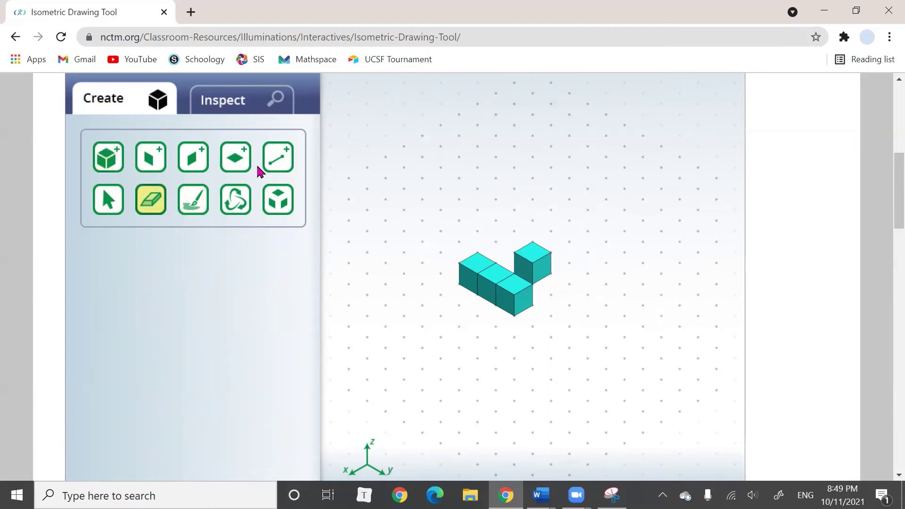
left_click(542, 263)
Step: Add a fourth teal cube behind the middle cube of the row, and leave cube placement for the selection tool
left_click(105, 160)
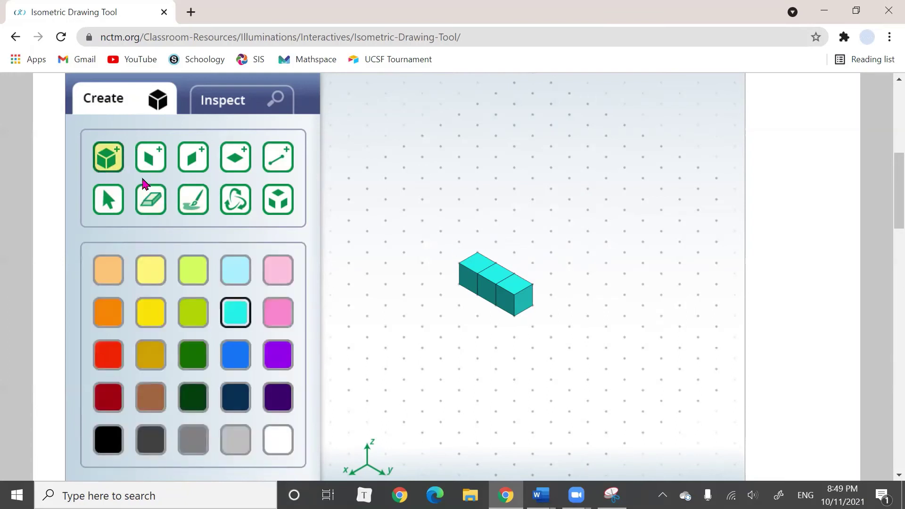
left_click(513, 276)
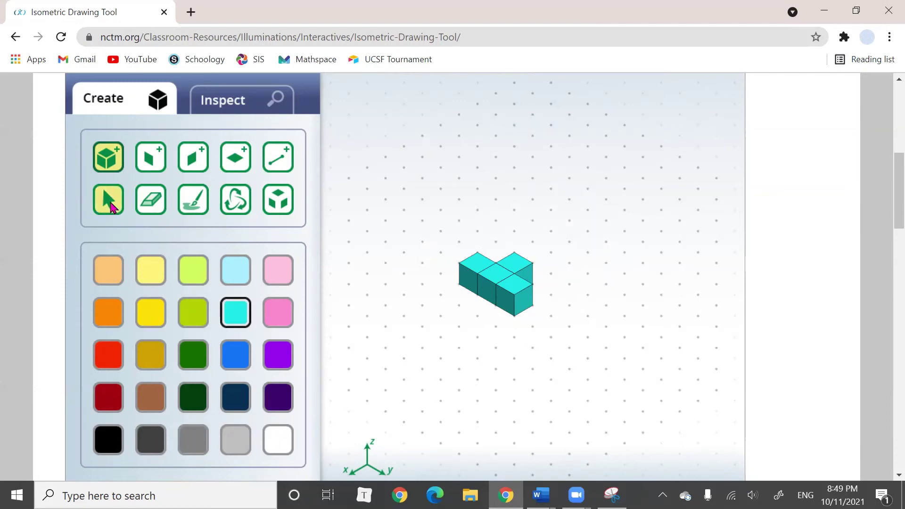
left_click(110, 203)
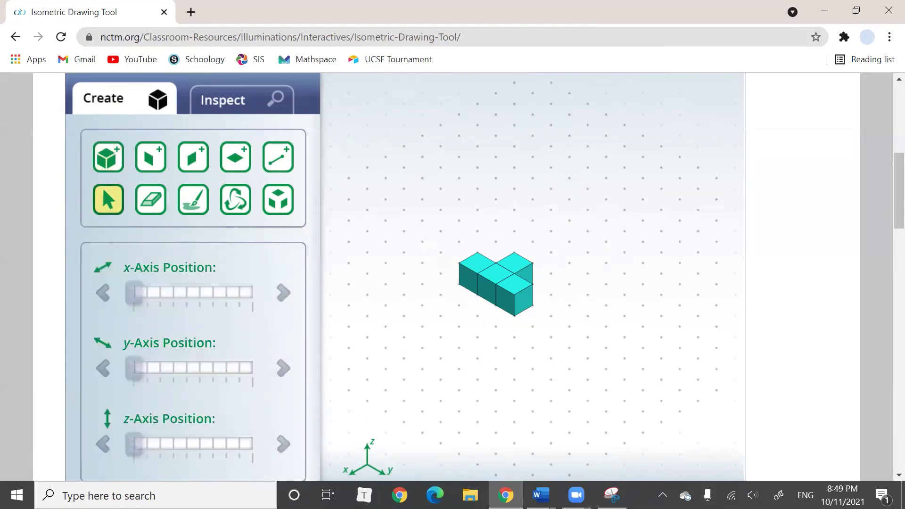
Step: Capture a new snip around the teal figure with Snipping Tool and copy it
left_click(612, 495)
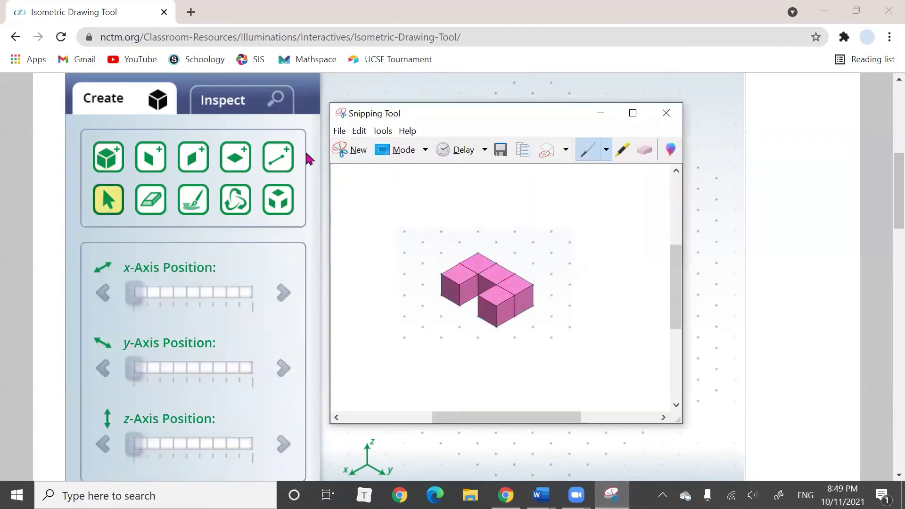
left_click(342, 151)
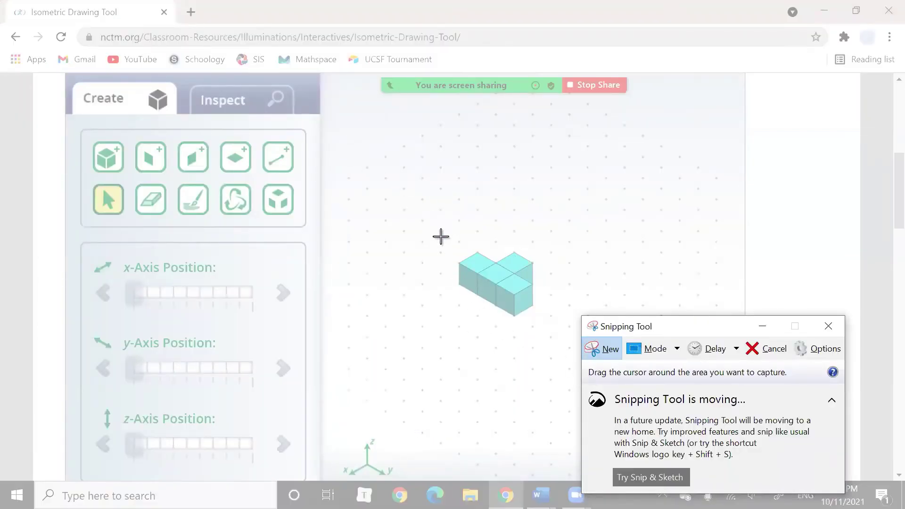
mouse_move(441, 233)
left_mouse_down()
mouse_move(574, 326)
mouse_move(558, 325)
left_mouse_up()
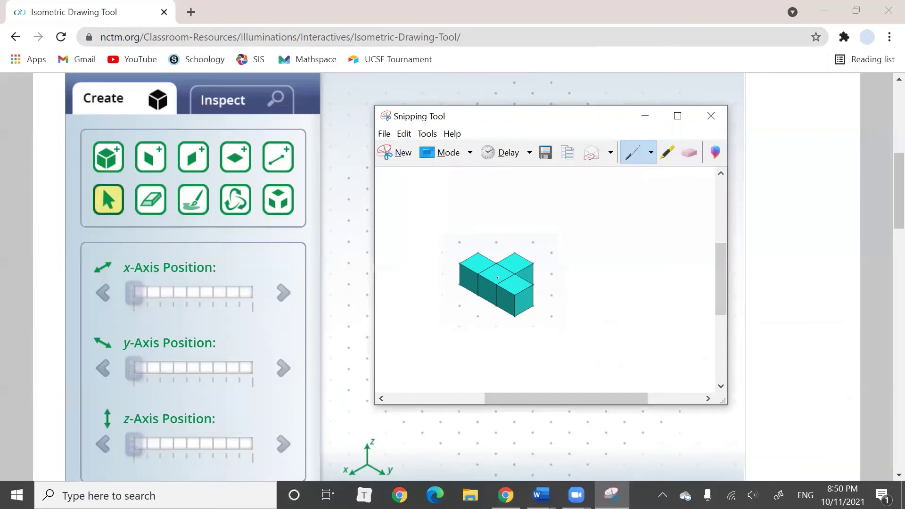
right_click(474, 205)
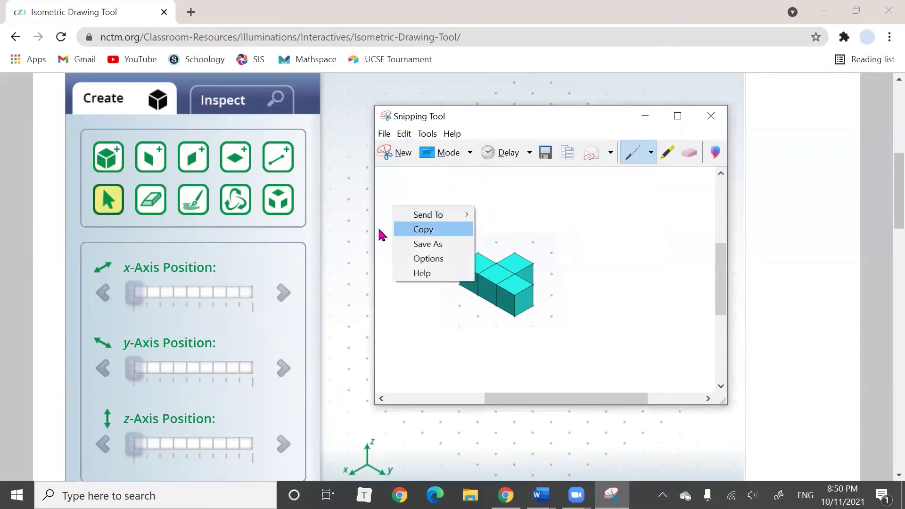
left_click(460, 230)
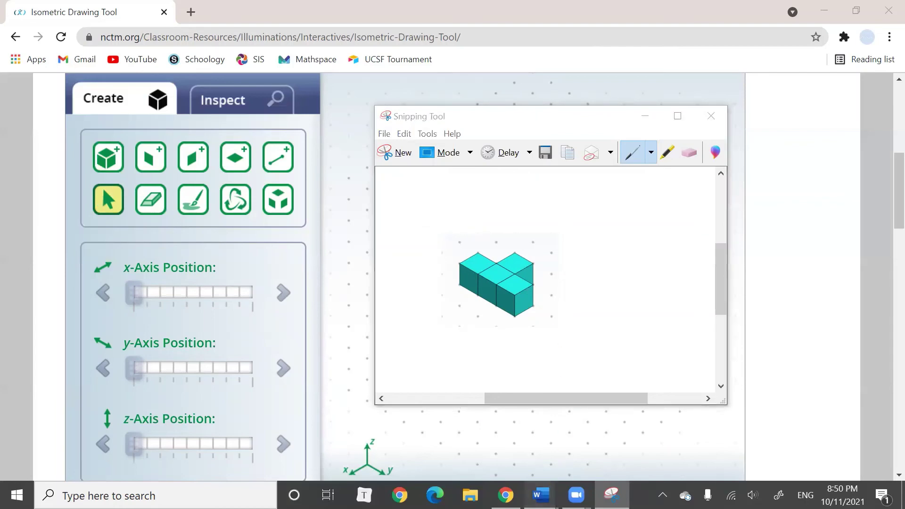
Step: Switch to the new Word document and add the label "Part 2 (Teal):" below the dark pink picture
mouse_move(541, 495)
left_click(578, 444)
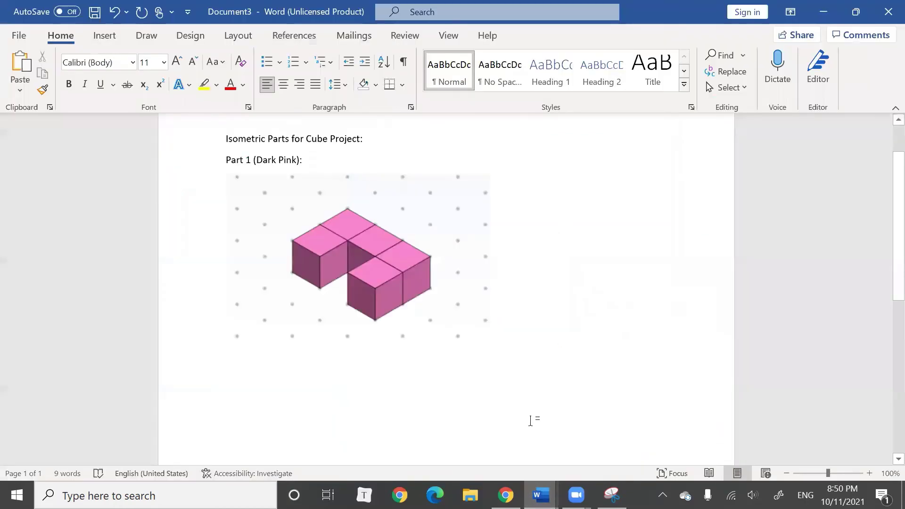
type("Part ")
type("2 ()")
type("Teal")
key("Right")
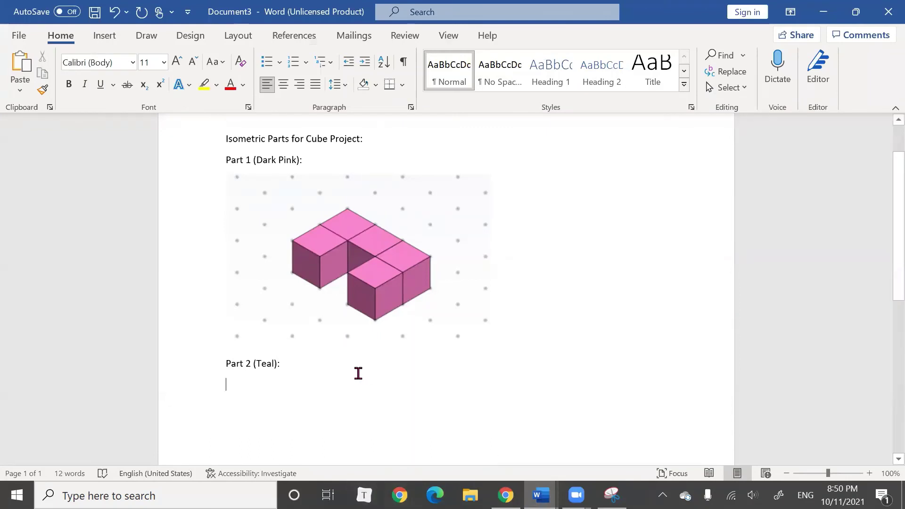
Step: Paste the copied teal figure as a picture below the "Part 2 (Teal):" label and check both parts in the document
right_click(250, 389)
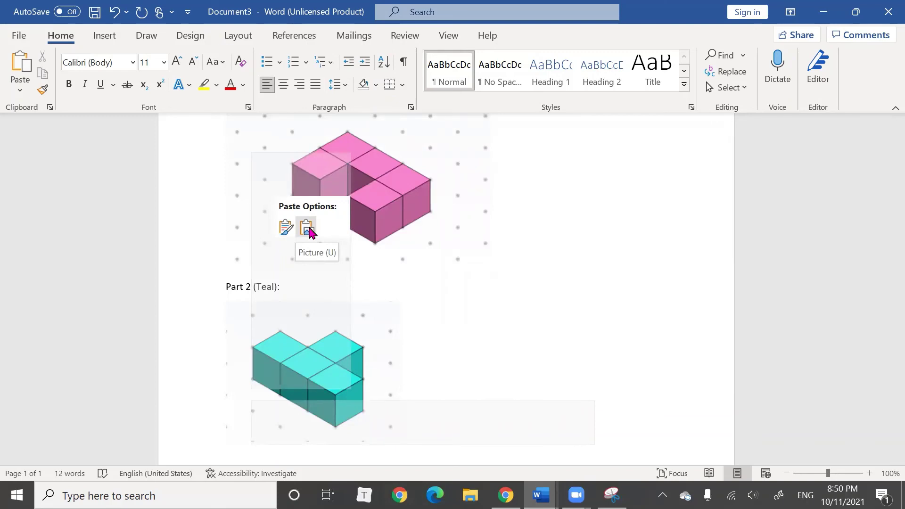
left_click(308, 228)
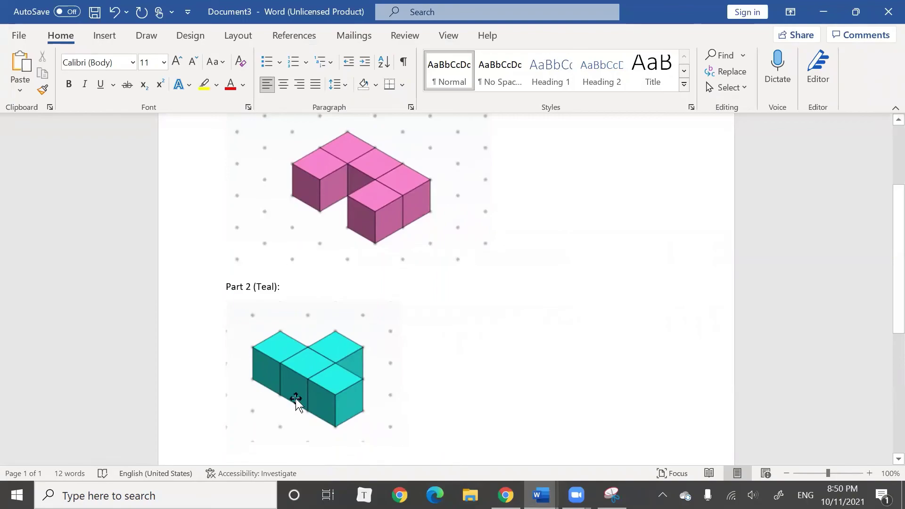
scroll(308, 400, "up", 3)
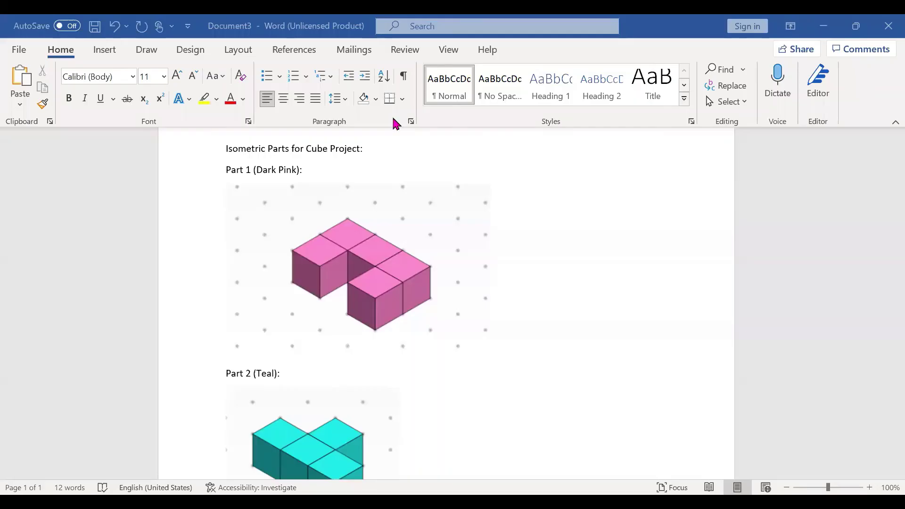
scroll(585, 252, "down", 2)
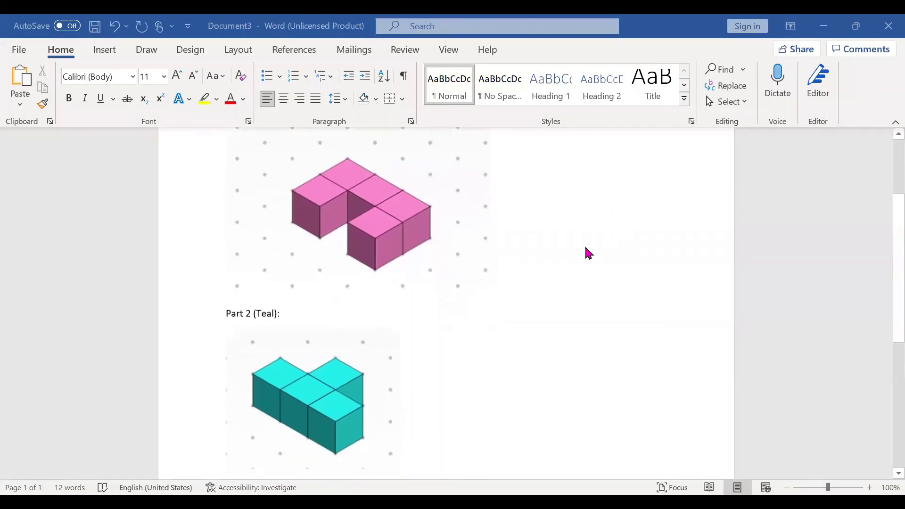
scroll(586, 252, "up", 1)
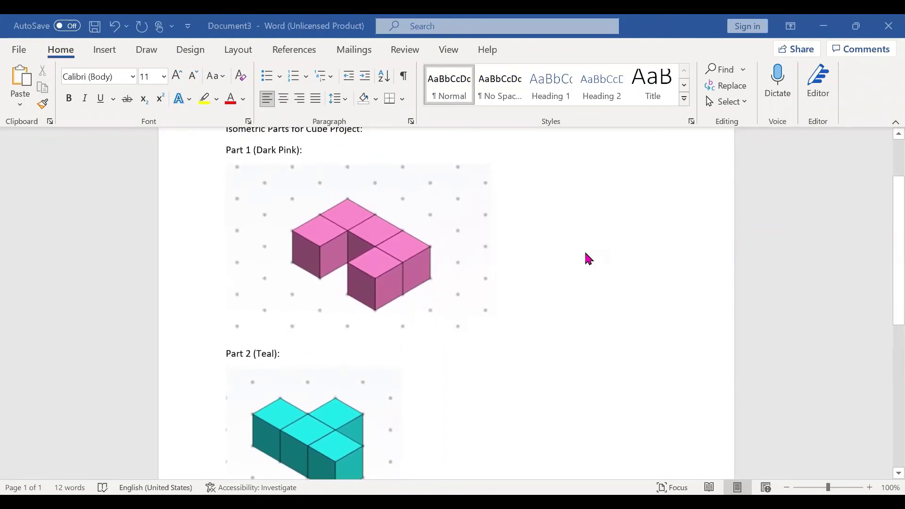
scroll(588, 258, "up", 2)
scroll(589, 258, "down", 1)
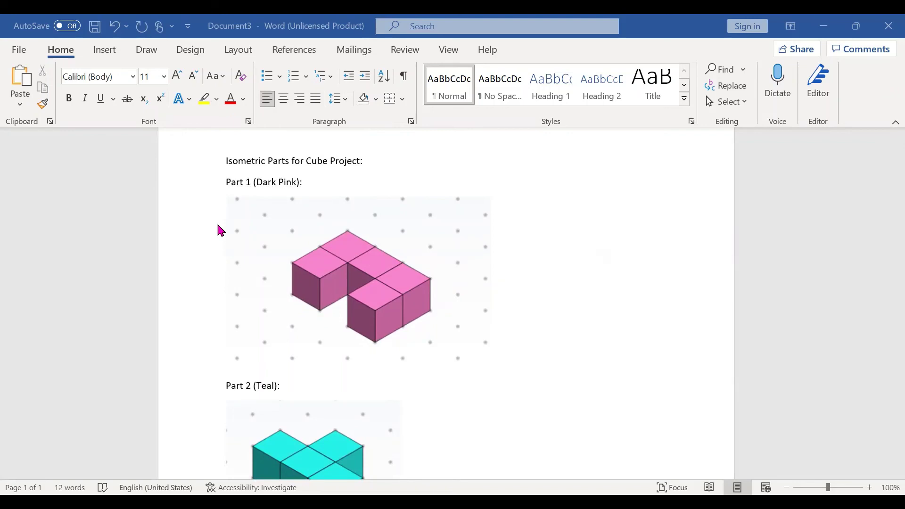
Step: Start saving the document under a new name and choose the Downloads folder as its location
left_click(22, 56)
left_click(19, 58)
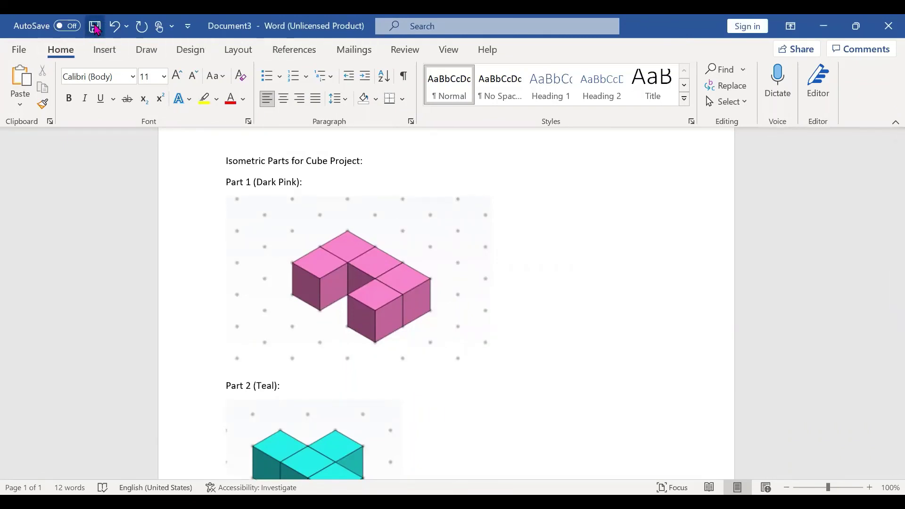
left_click(96, 29)
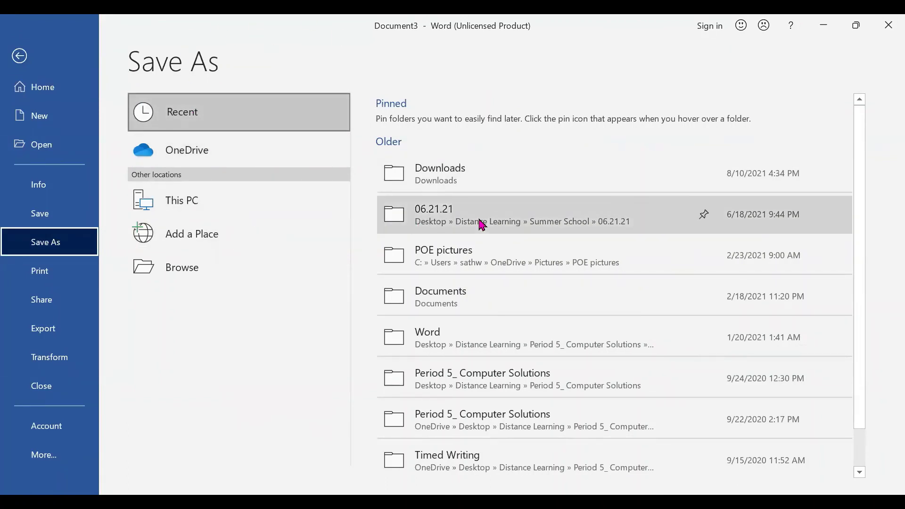
scroll(481, 226, "down", 1)
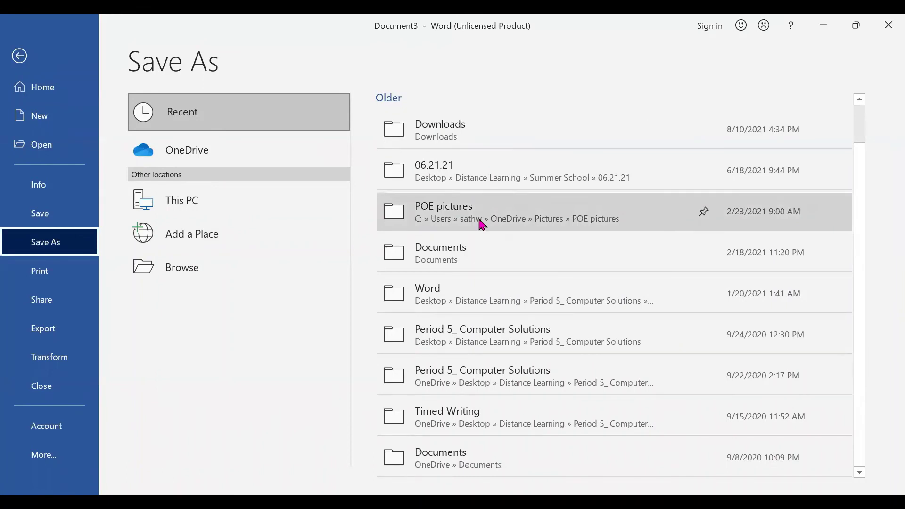
scroll(481, 226, "up", 1)
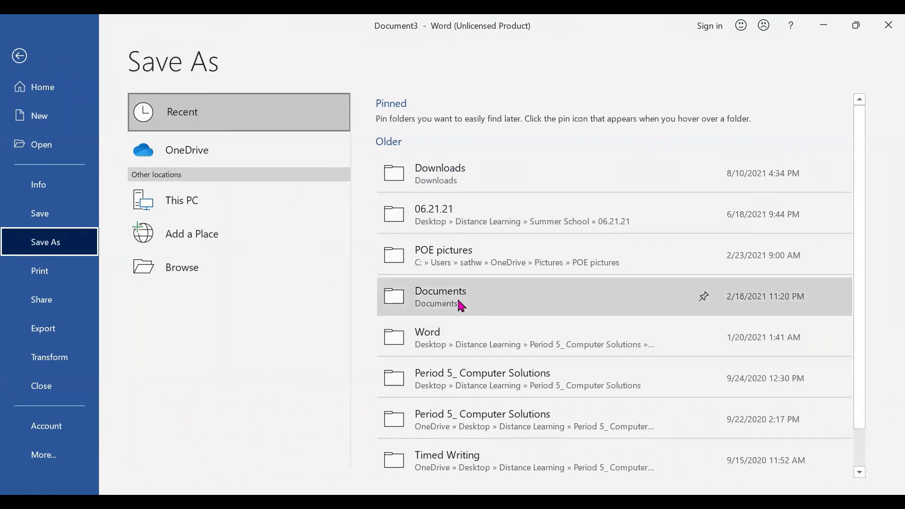
scroll(461, 306, "down", 1)
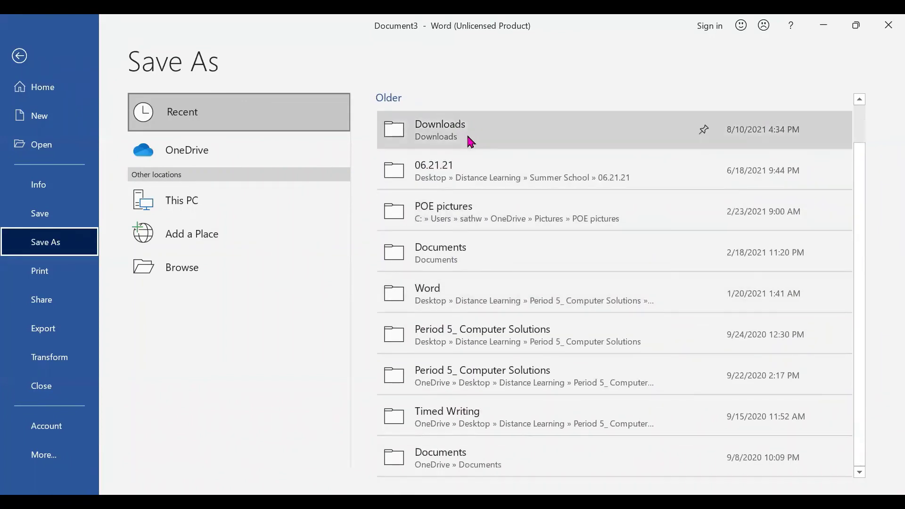
left_click(472, 141)
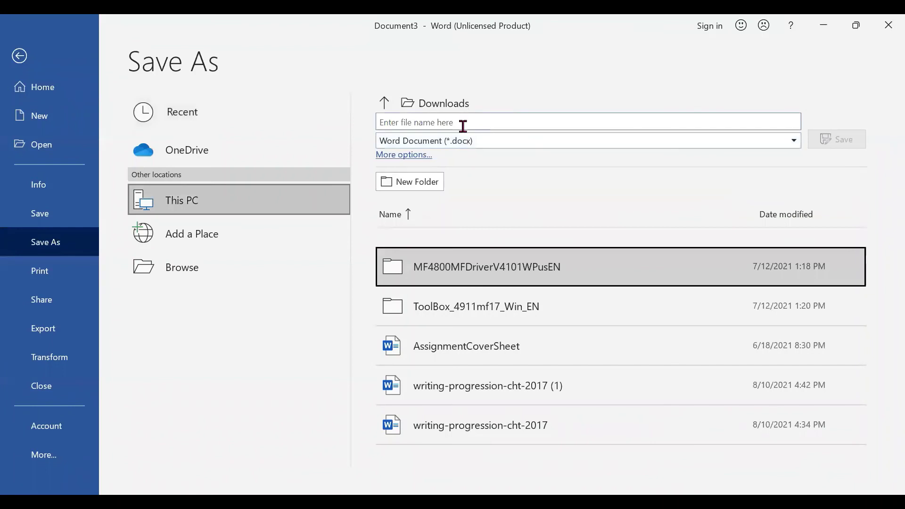
Step: Name the file "Cube Project_" plus the student's surname and initial and "_PD1", and save it as a Word Document (*.docx)
left_click(463, 124)
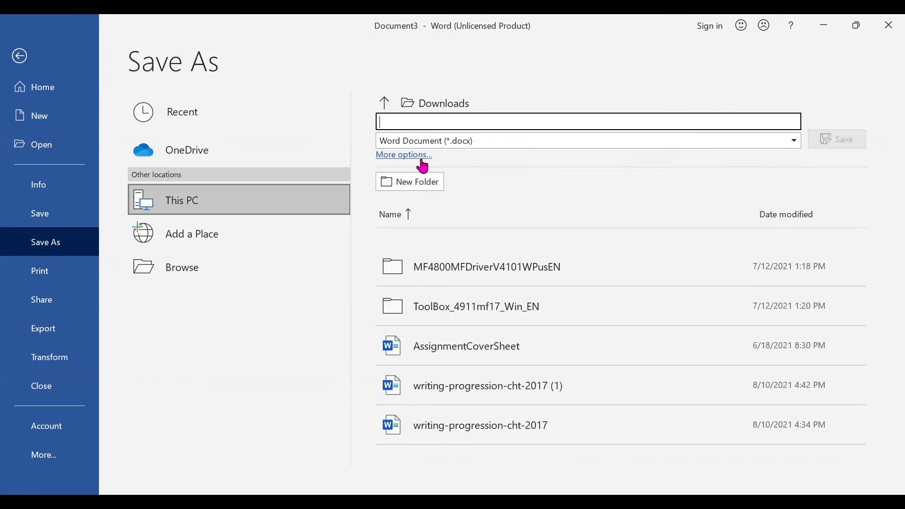
type("C")
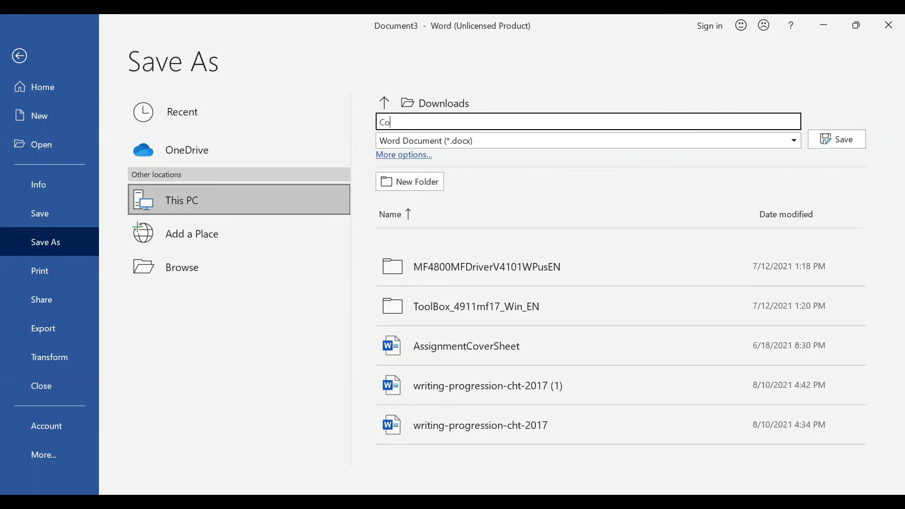
type("ube Project_Prasa")
type("D1")
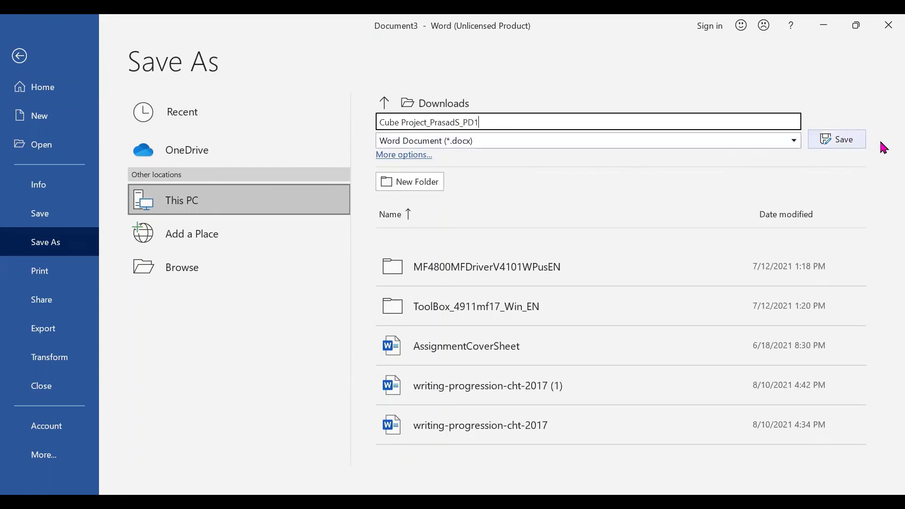
left_click(830, 140)
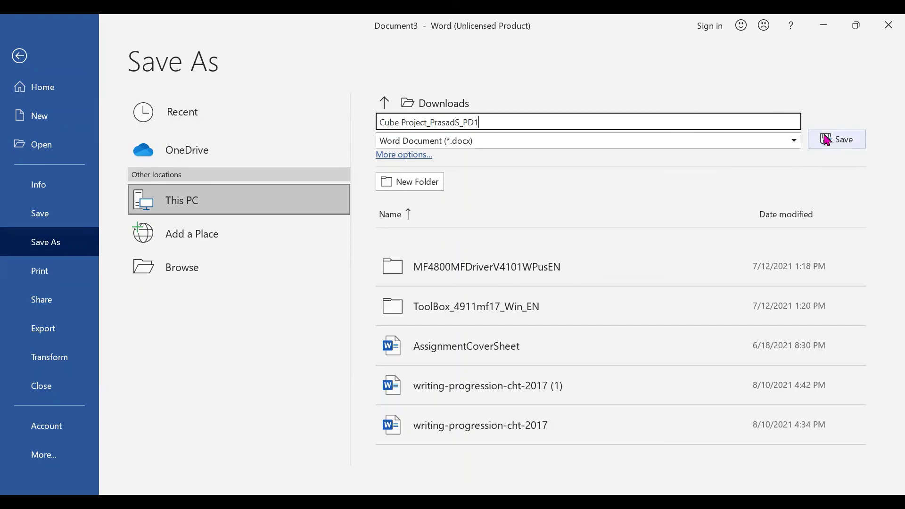